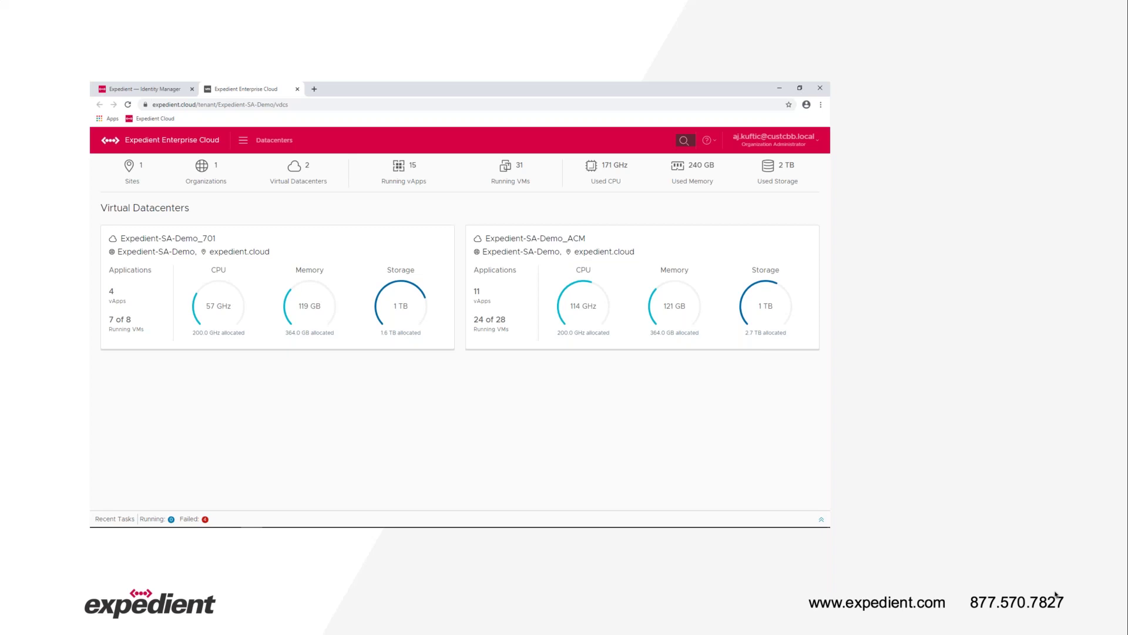
Open the organization's administration area and view the access control roles.
{"action": "left_click", "coordinate": [243, 140]}
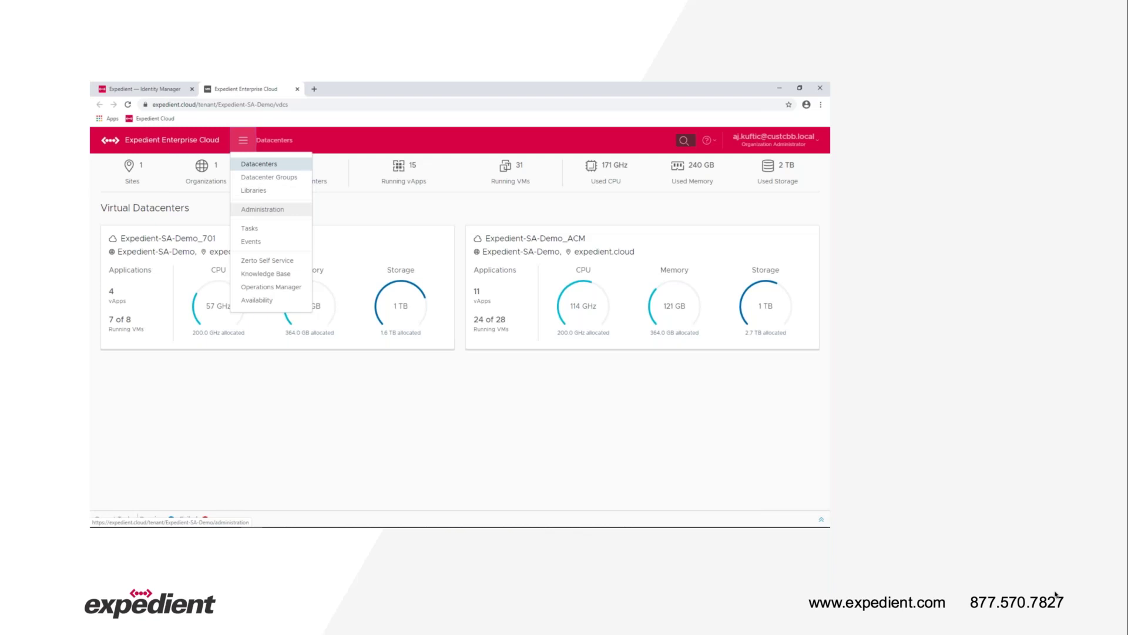
{"action": "left_click", "coordinate": [262, 209]}
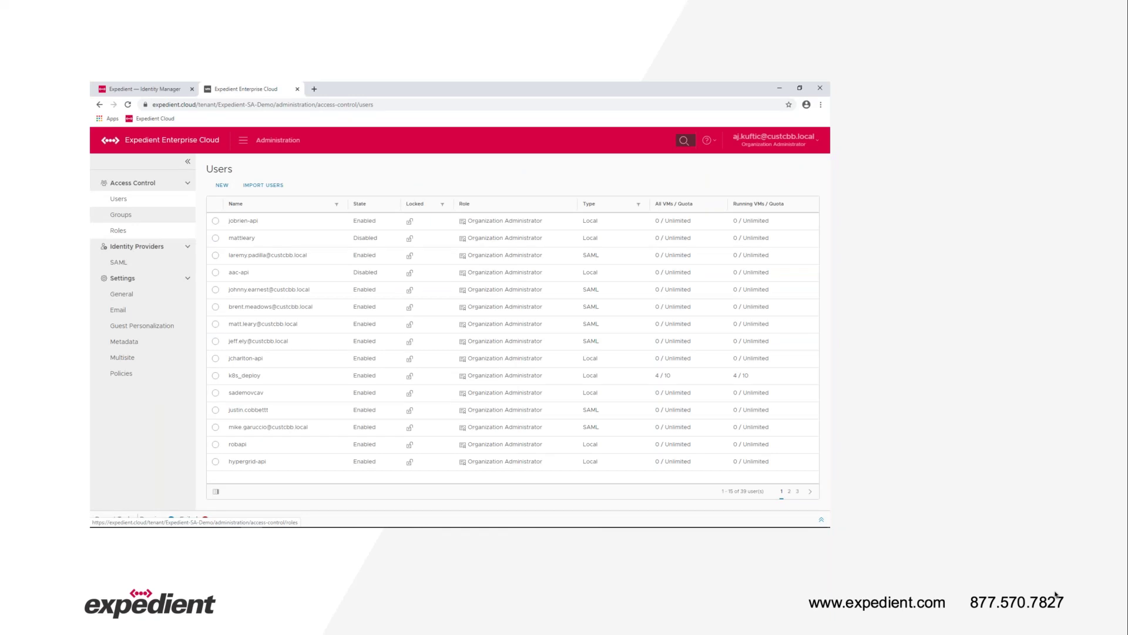
{"action": "left_click", "coordinate": [118, 230]}
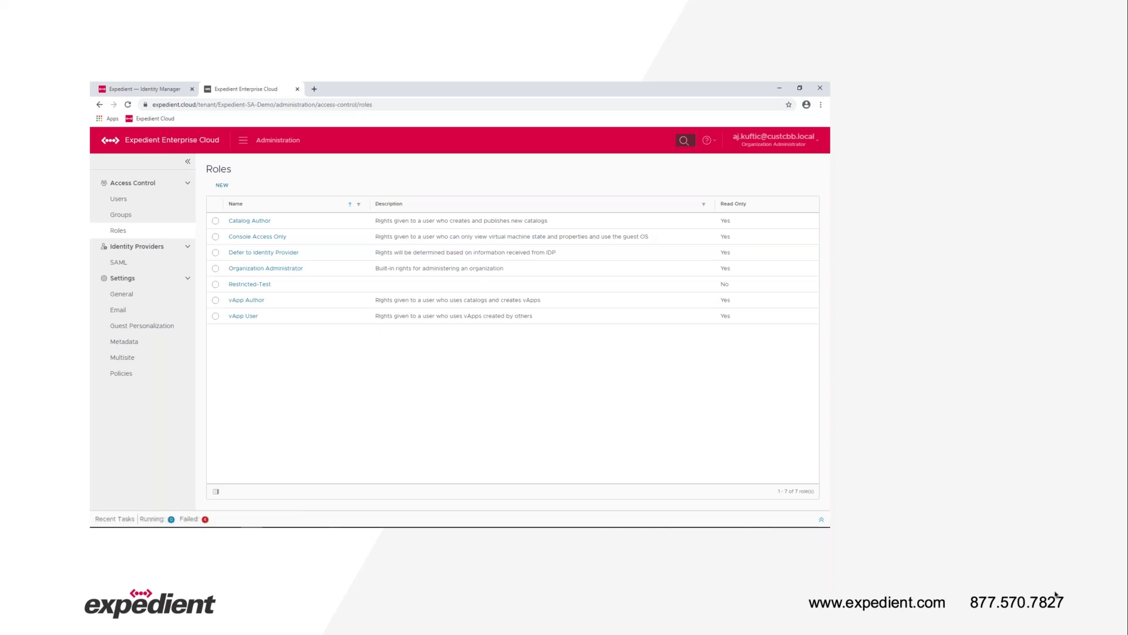
Examine the view and manage rights available for vApps in a new role, and close it without saving.
{"action": "left_click", "coordinate": [222, 185]}
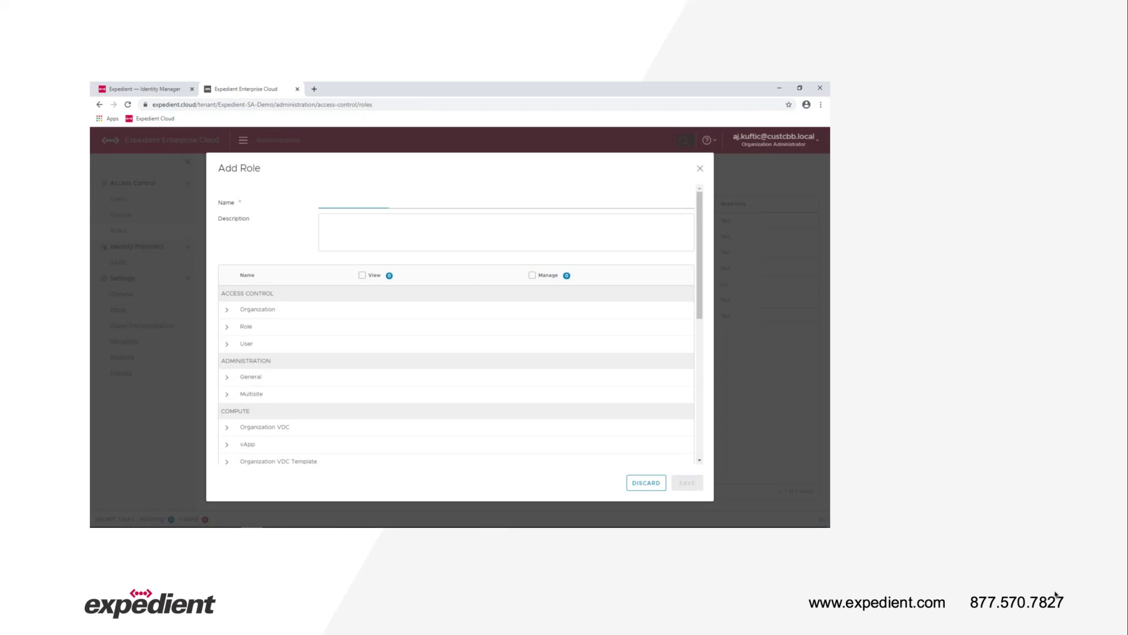
{"action": "left_click", "coordinate": [362, 275]}
{"action": "left_click", "coordinate": [362, 275]}
{"action": "left_click", "coordinate": [226, 444]}
{"action": "scroll", "coordinate": [456, 325], "scroll_direction": "down", "scroll_amount": 5}
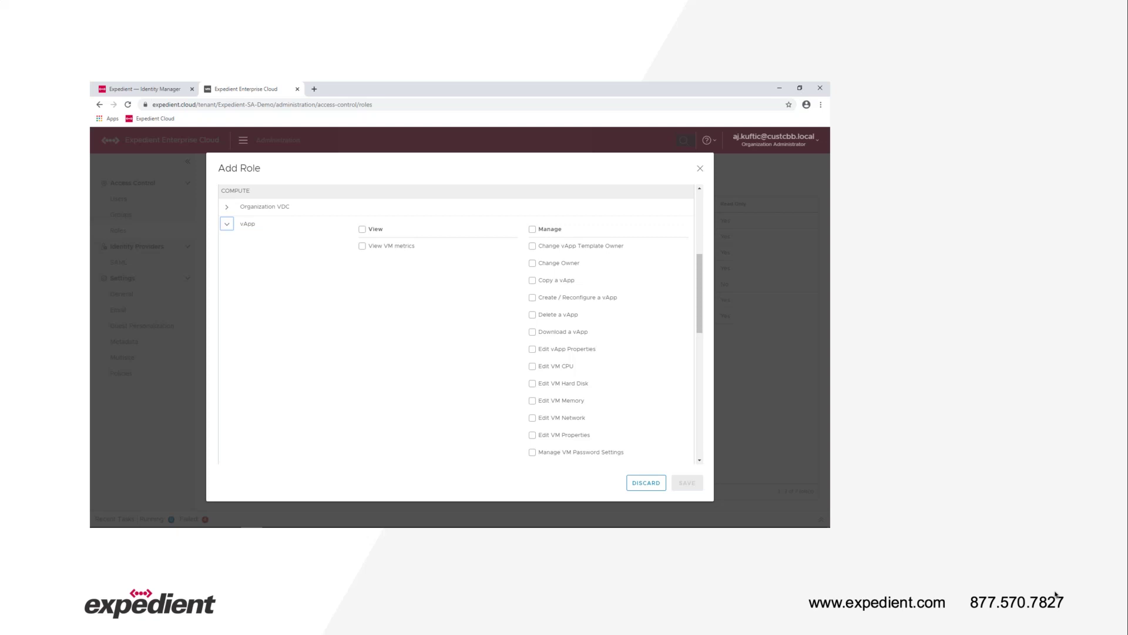
{"action": "key", "text": "Escape"}
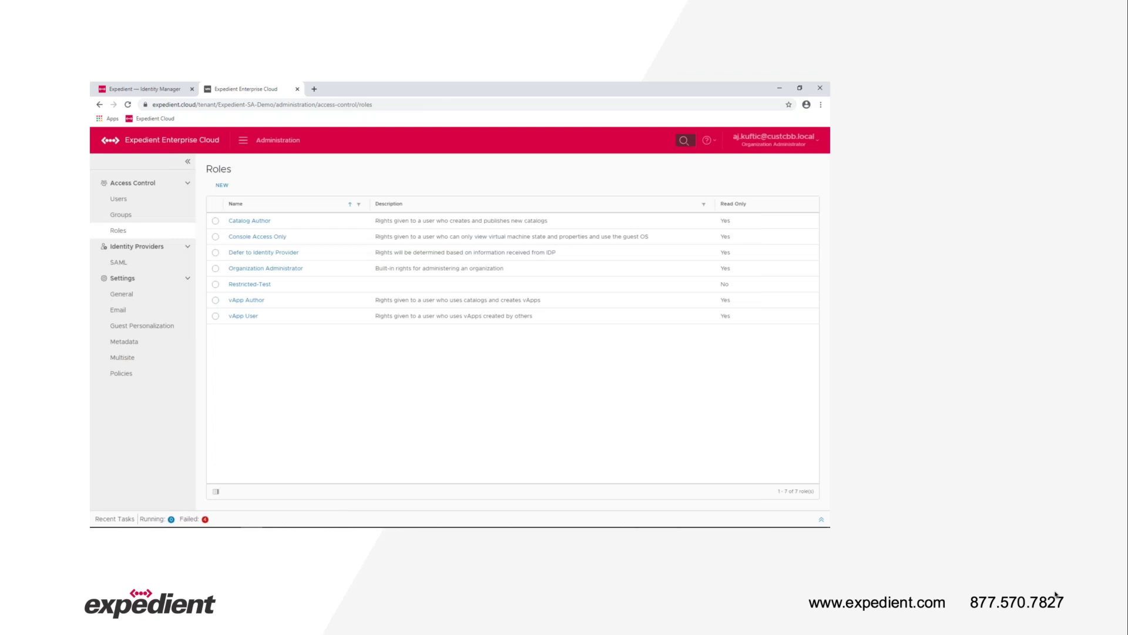
View the vApp templates library and the stretched networks of the Expedient-SA-Demo_ACM-to-701 datacenter group.
{"action": "left_click", "coordinate": [243, 140]}
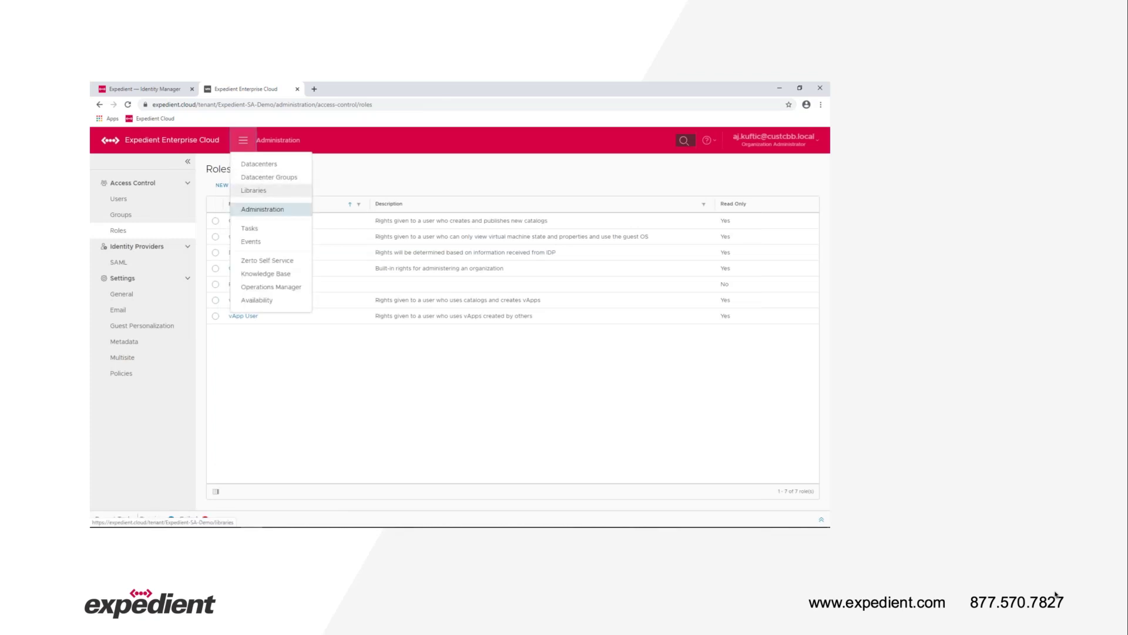
{"action": "left_click", "coordinate": [253, 190]}
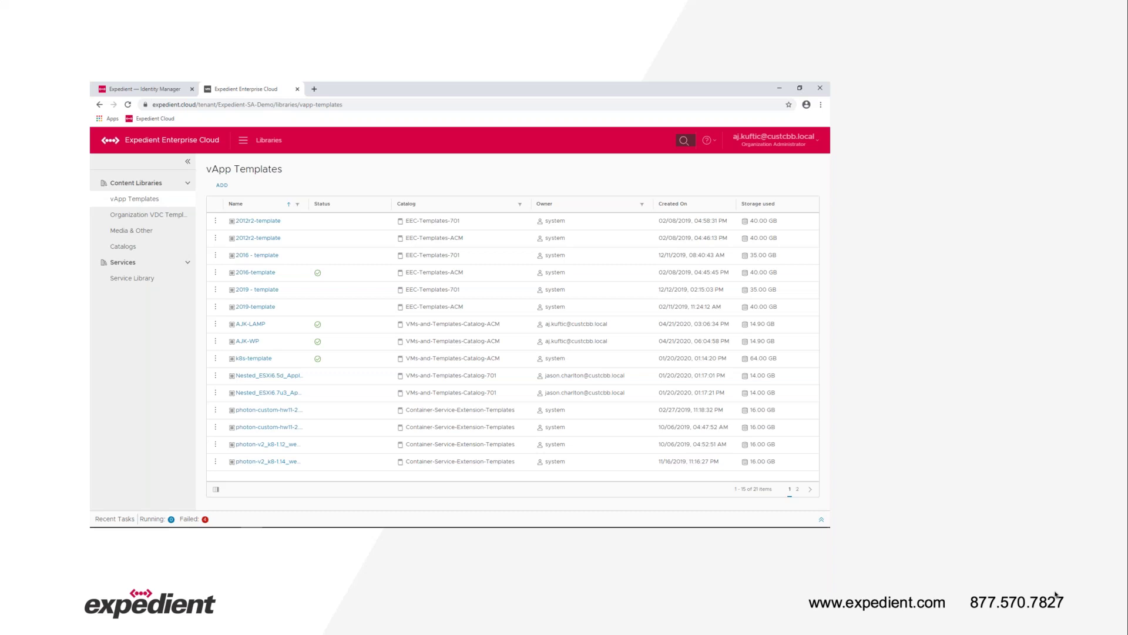
{"action": "left_click", "coordinate": [243, 140]}
{"action": "left_click", "coordinate": [258, 178]}
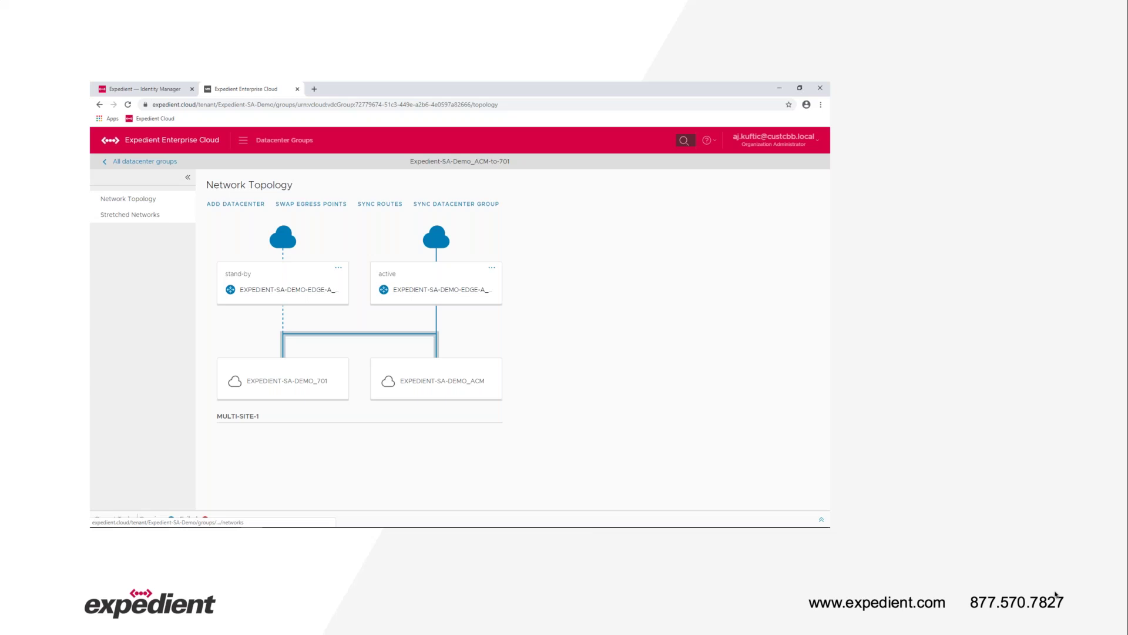
{"action": "left_click", "coordinate": [130, 214]}
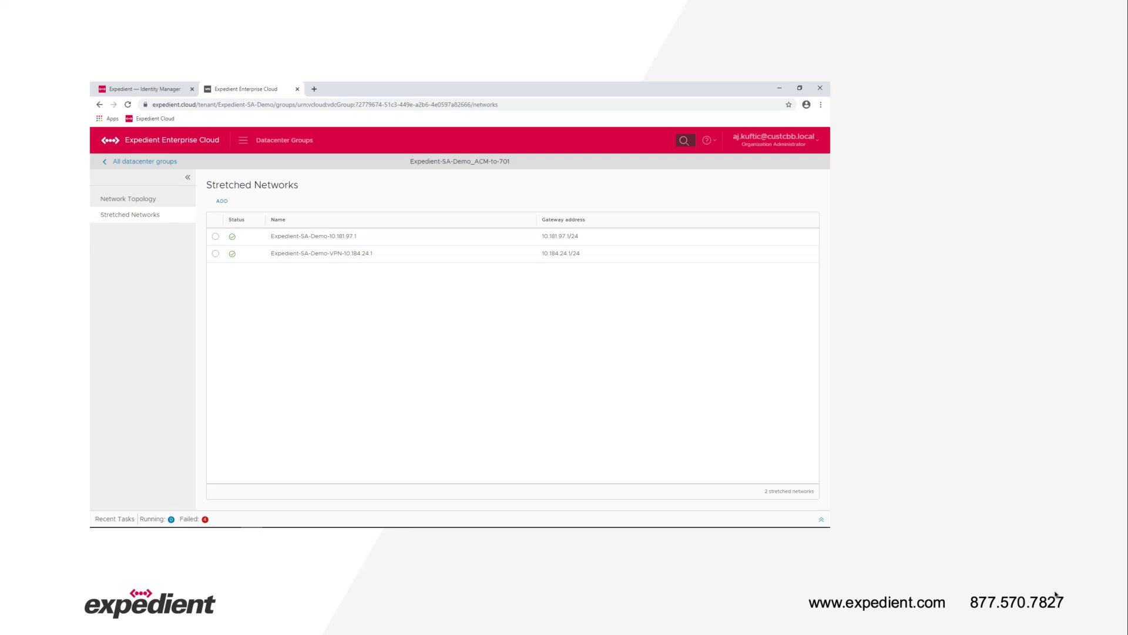
Start a vApp from the AJK-WP template, named AJK-WP-DEMO, with its runtime lease set to Never Expires.
{"action": "left_click", "coordinate": [243, 140]}
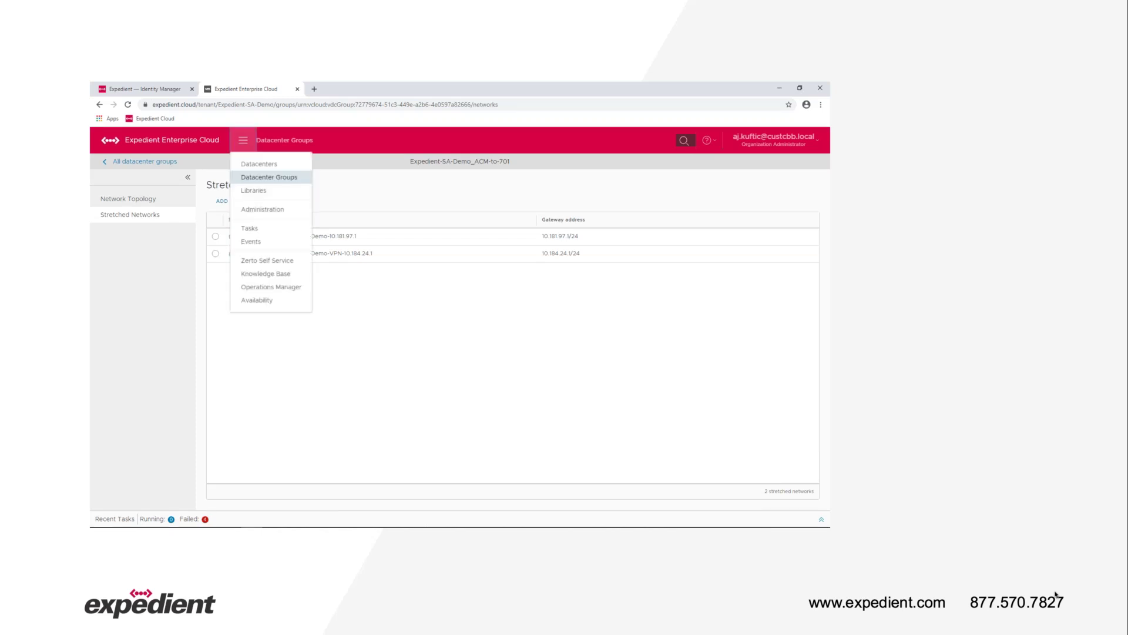
{"action": "left_click", "coordinate": [253, 191]}
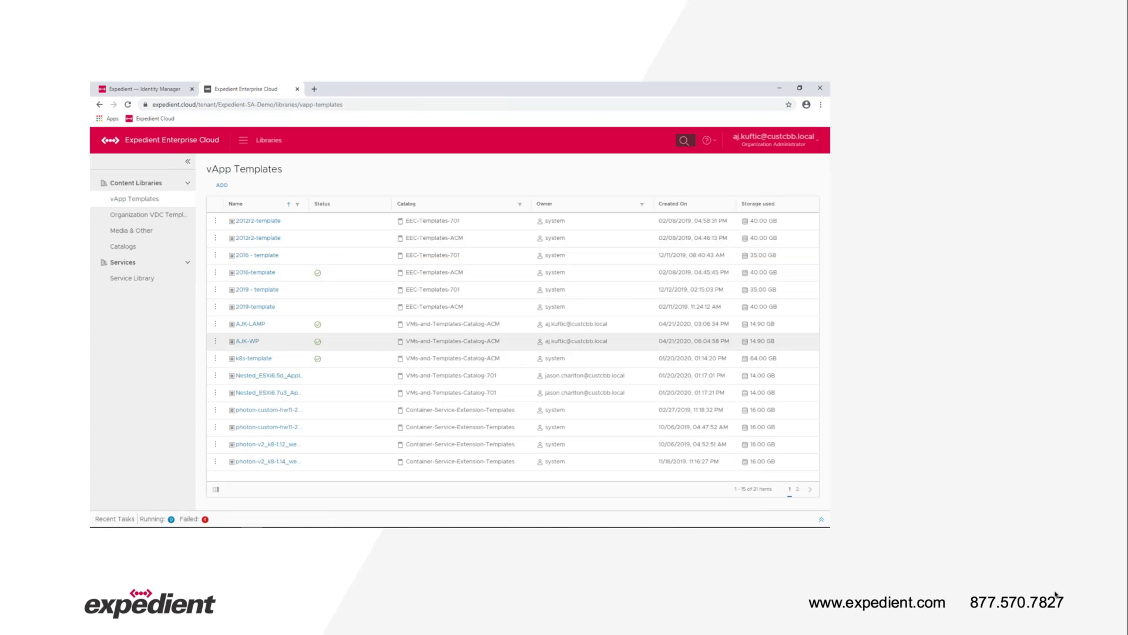
{"action": "left_click", "coordinate": [215, 340]}
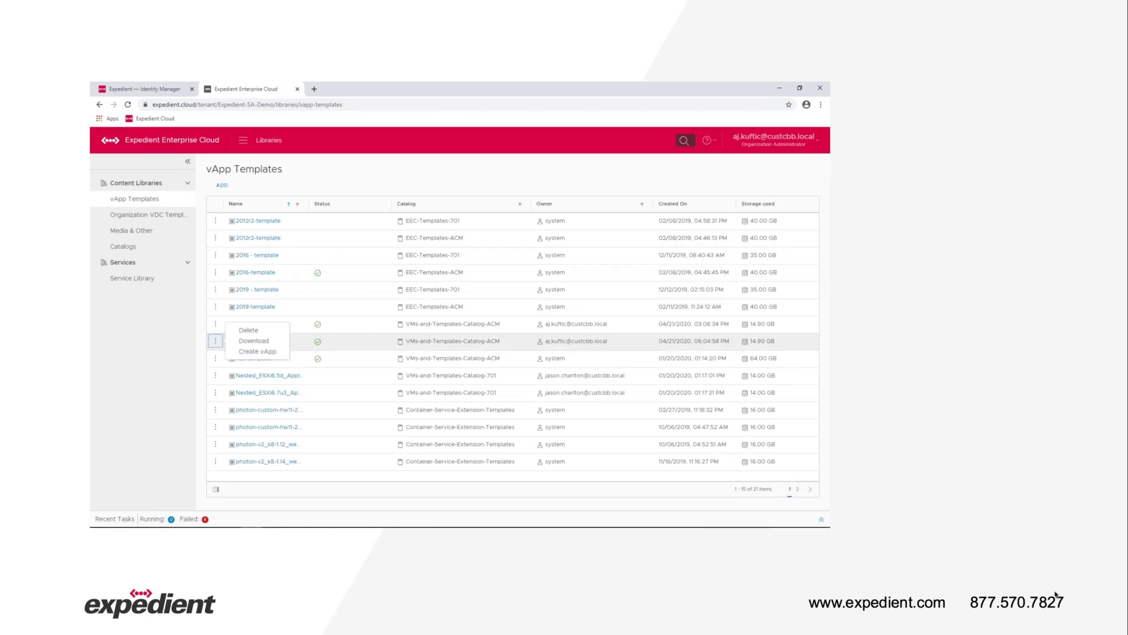
{"action": "left_click", "coordinate": [257, 350]}
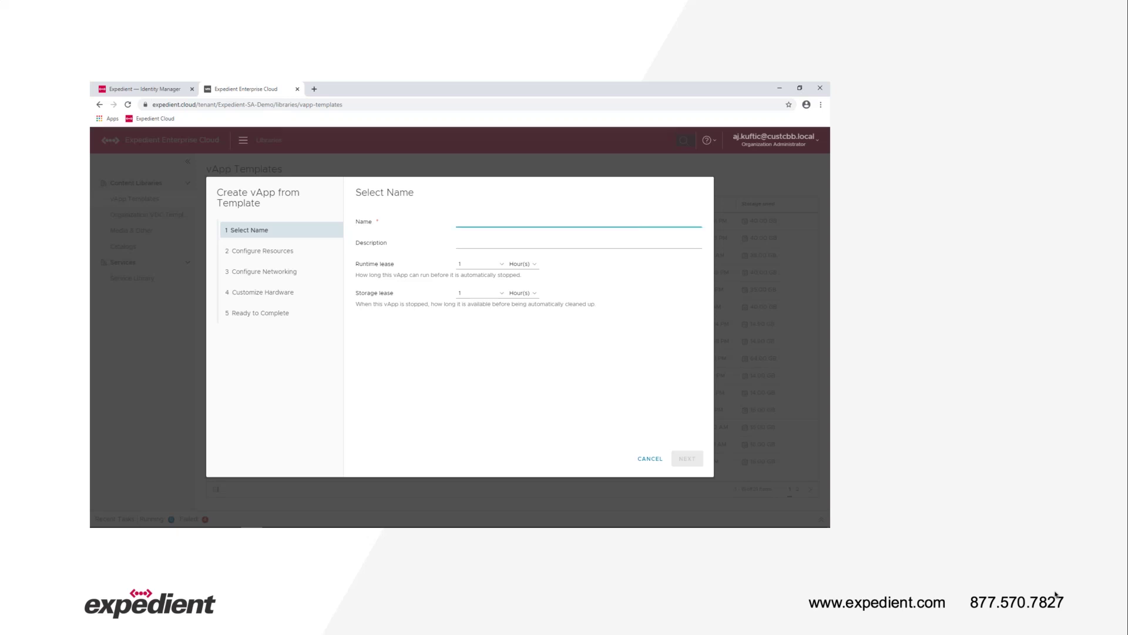
{"action": "type", "text": "AJK-WP-DEMO"}
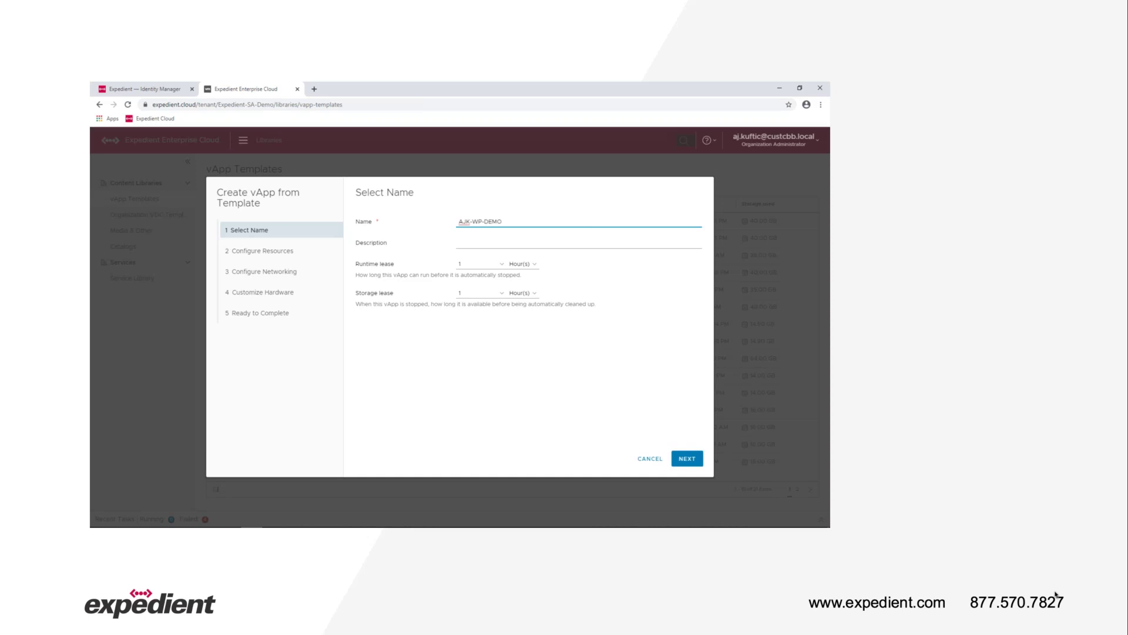
{"action": "left_click", "coordinate": [480, 264]}
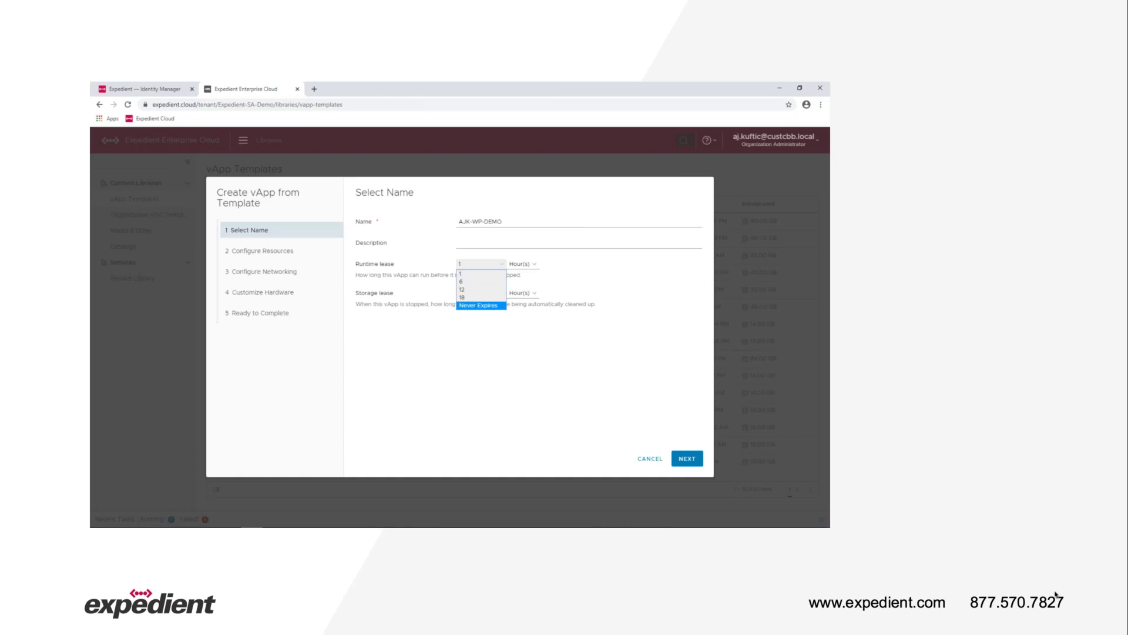
{"action": "key", "text": "Return"}
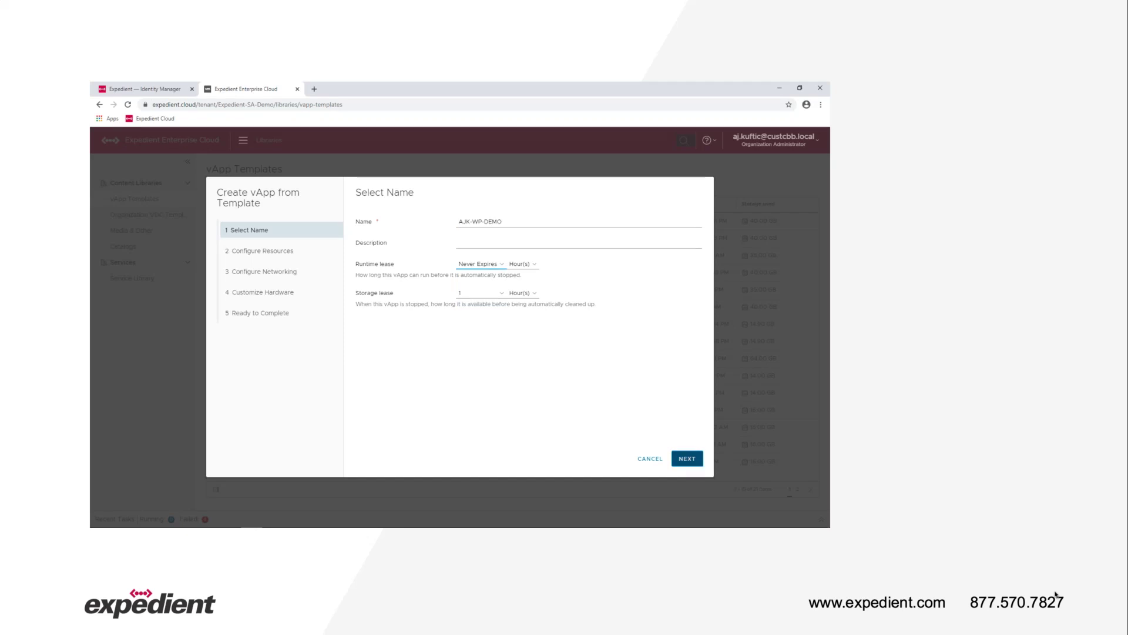
{"action": "key", "text": "Return"}
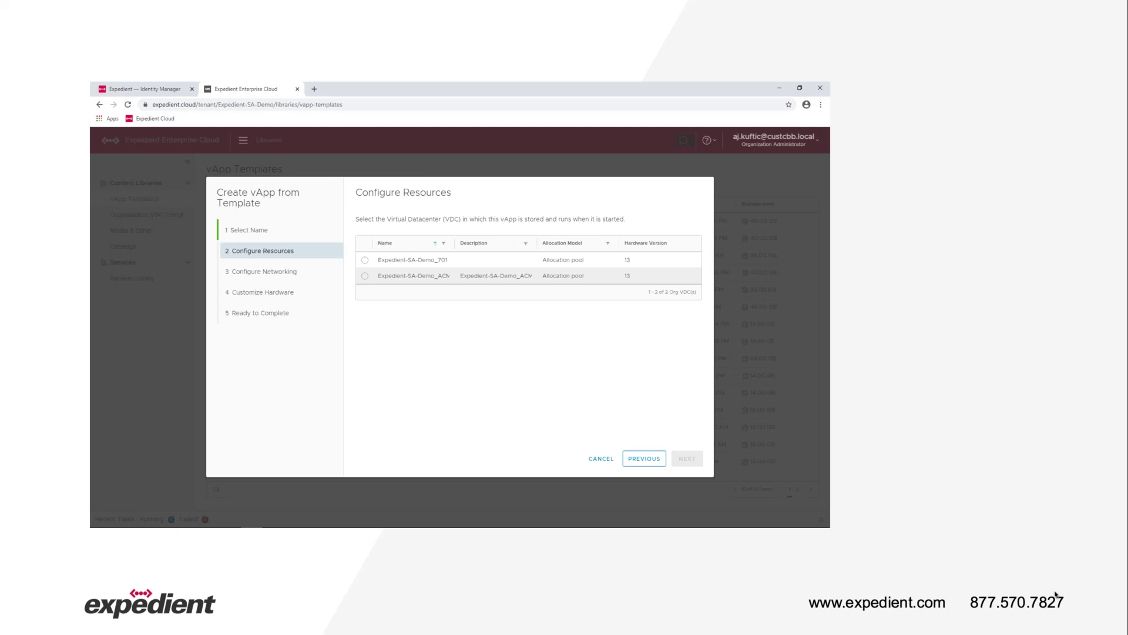
Place the vApp in the Expedient-SA-Demo_ACM virtual datacenter and connect its NIC 0 to the Expedient-SA-Demo-10.181.97.1 network.
{"action": "left_click", "coordinate": [365, 276]}
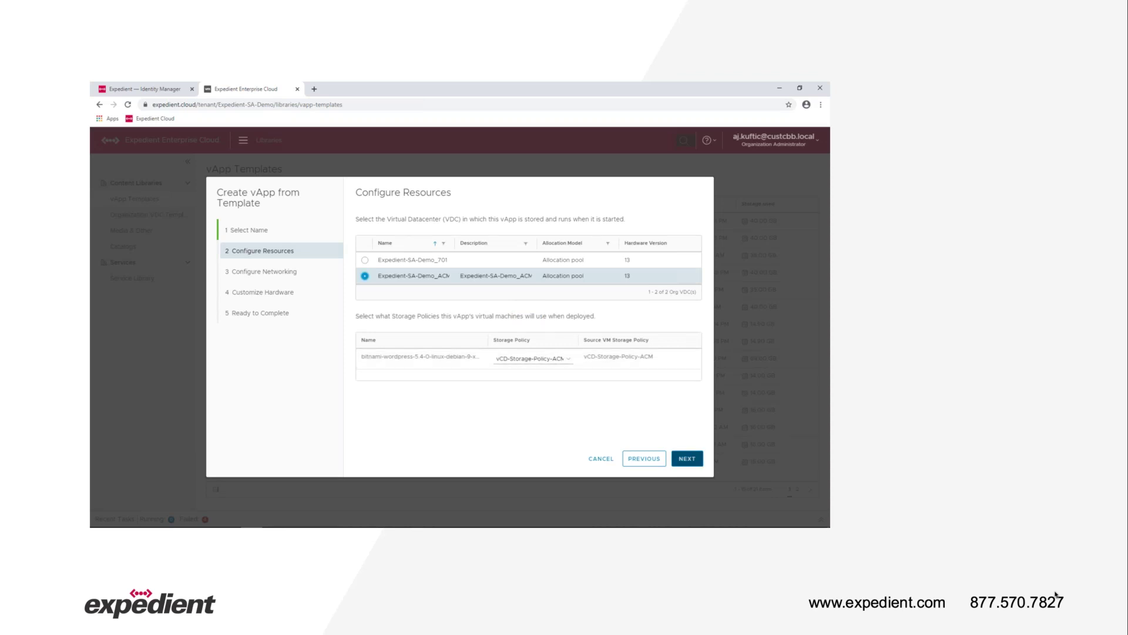
{"action": "left_click", "coordinate": [687, 458]}
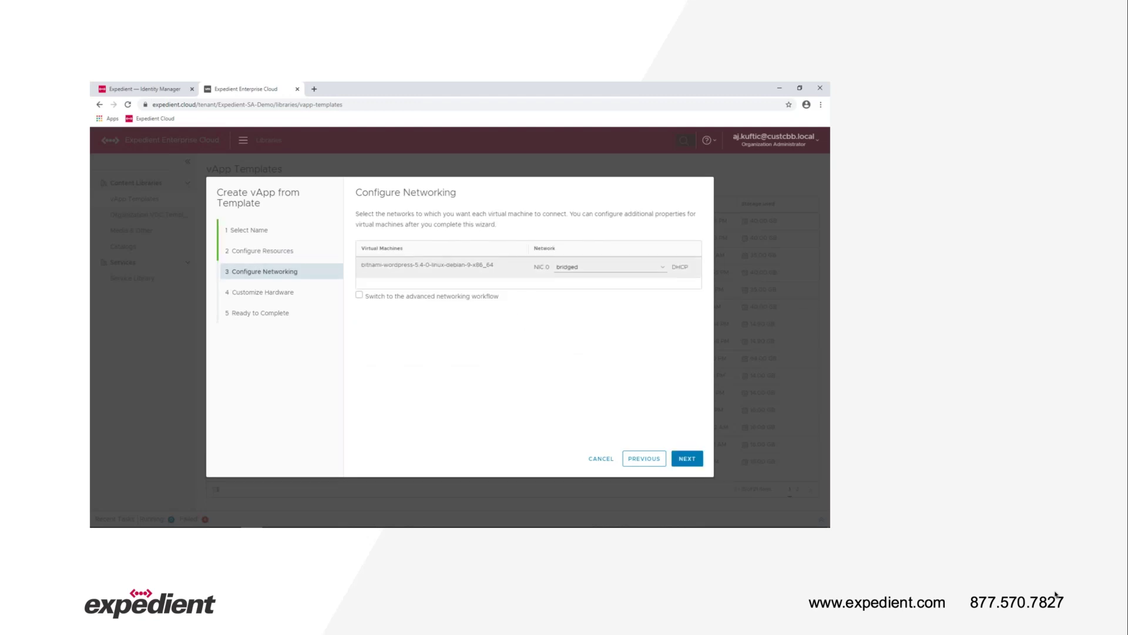
{"action": "left_click", "coordinate": [609, 266]}
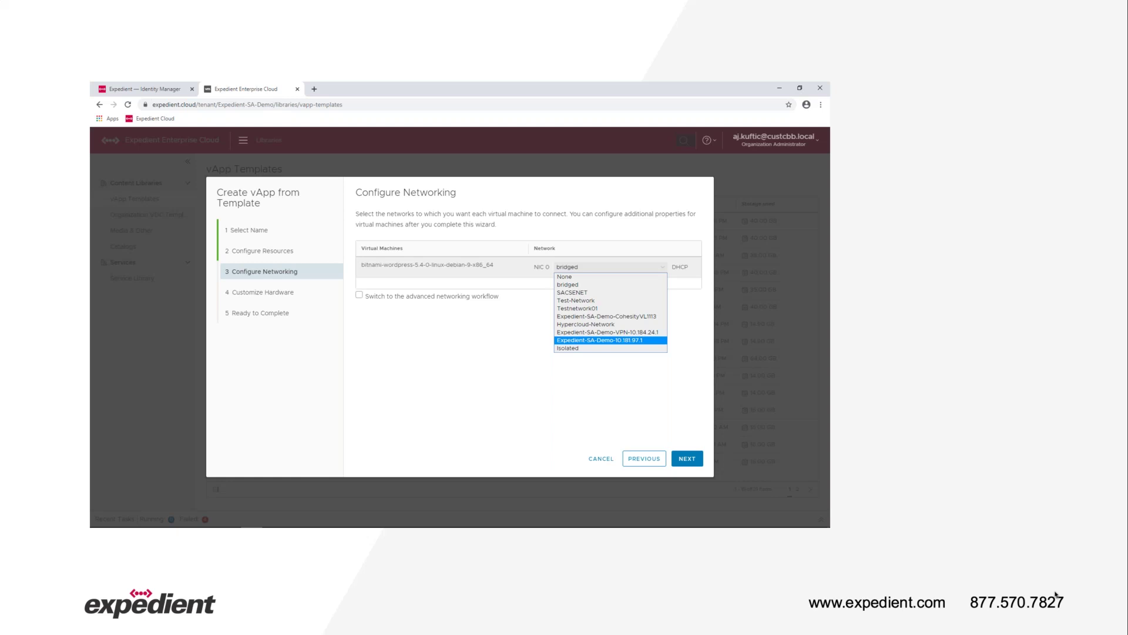
{"action": "key", "text": "Return"}
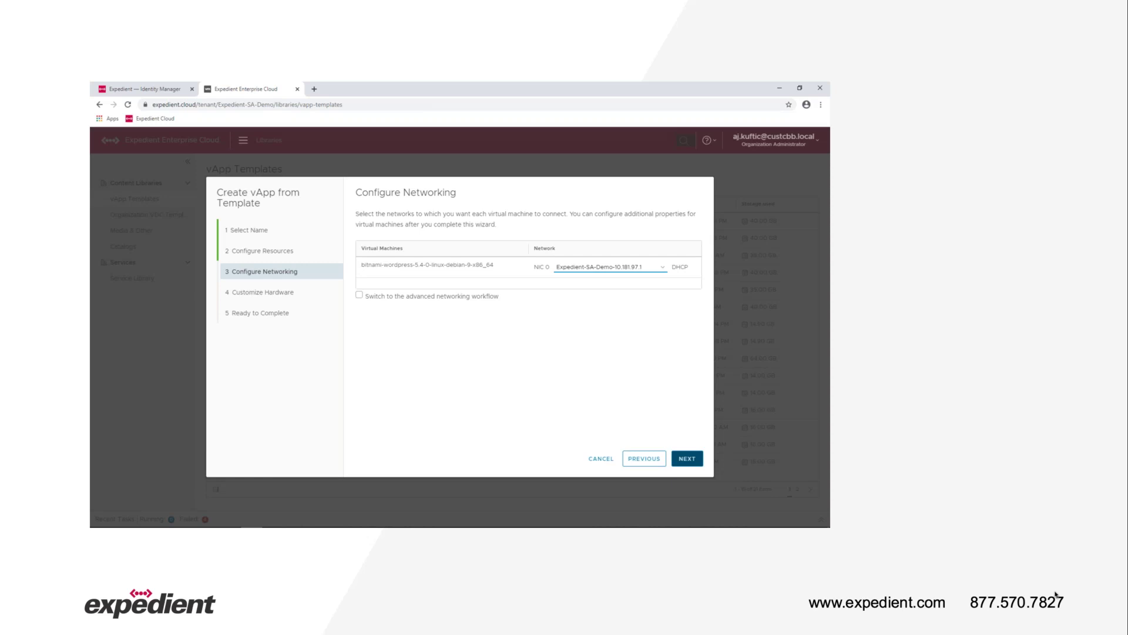
{"action": "left_click", "coordinate": [687, 458]}
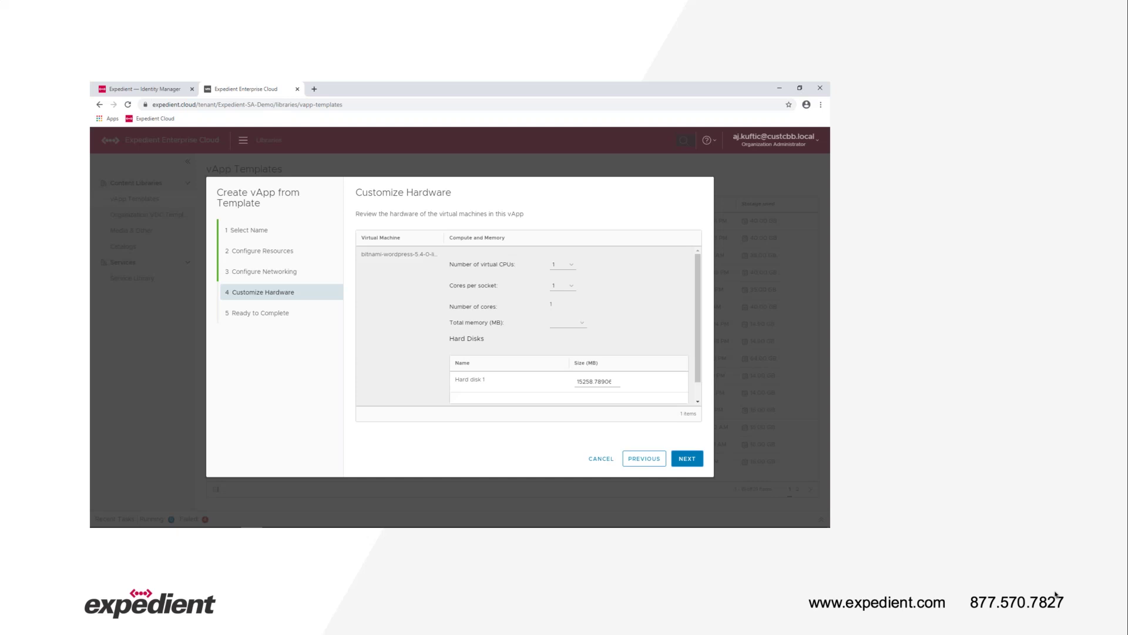
Set the total memory of the vApp's WordPress virtual machine to 2048 MB.
{"action": "key", "text": "Tab"}
{"action": "key", "text": "alt+Down"}
{"action": "key", "text": "Down"}
{"action": "key", "text": "Down"}
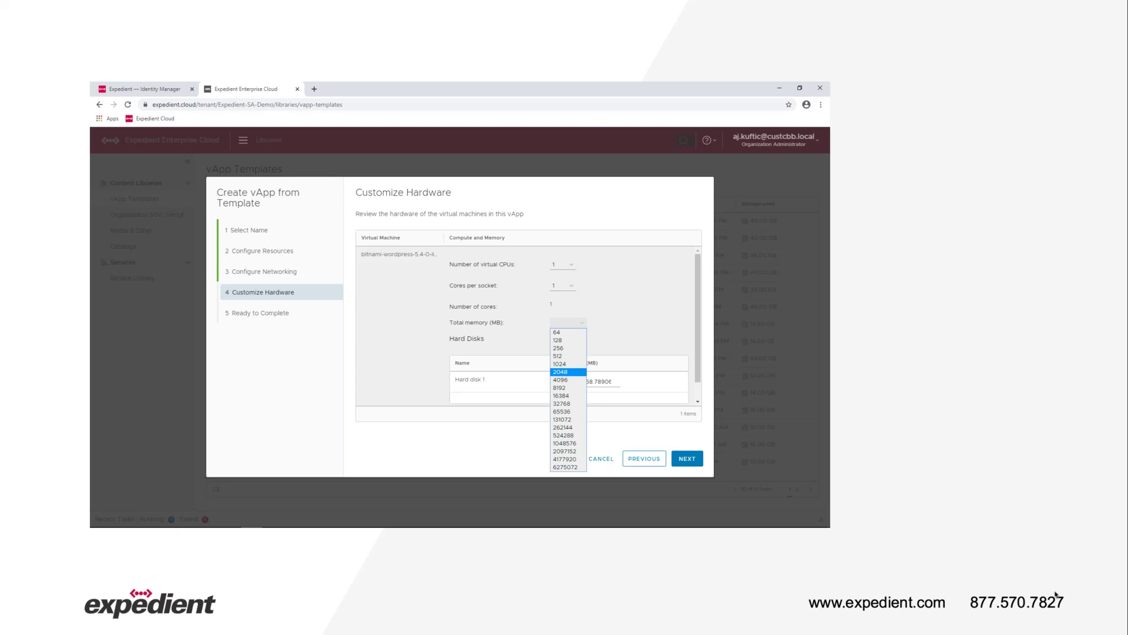
{"action": "key", "text": "Return"}
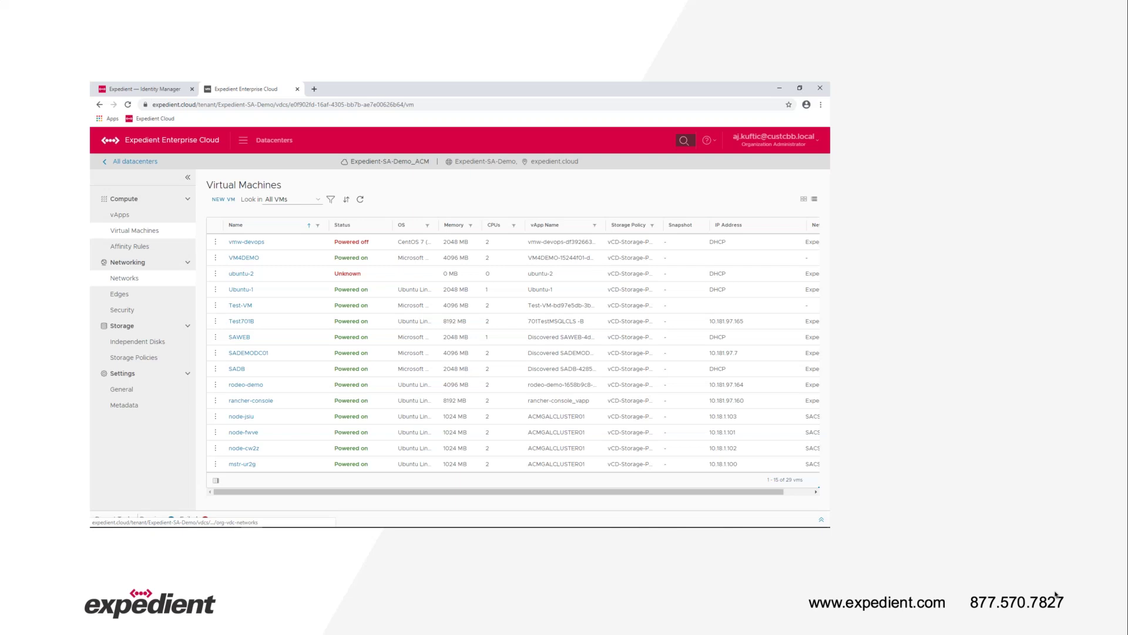
Review the Expedient-SA-Demo_ACM datacenter's networks and the service configuration of its edge gateway.
{"action": "left_click", "coordinate": [124, 278]}
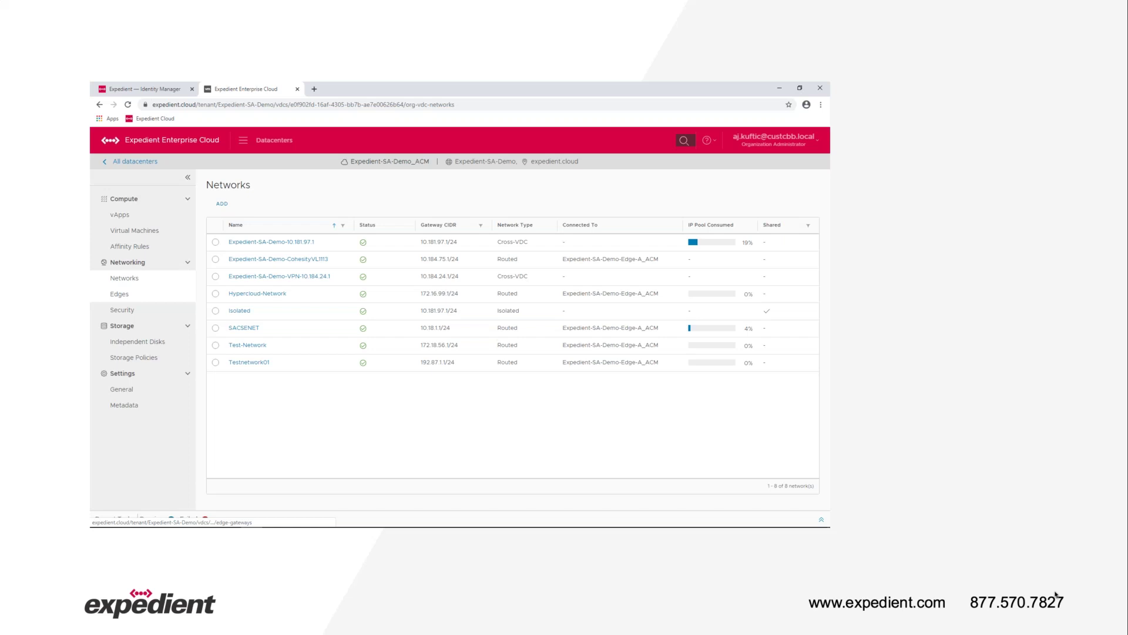
{"action": "left_click", "coordinate": [119, 294]}
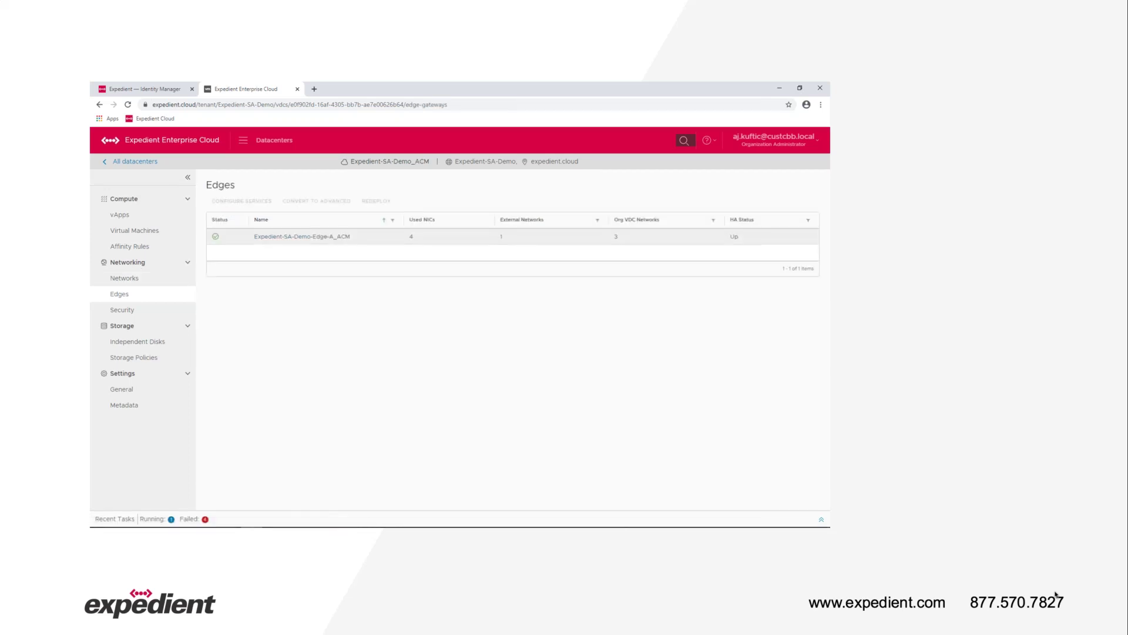
{"action": "left_click", "coordinate": [301, 236]}
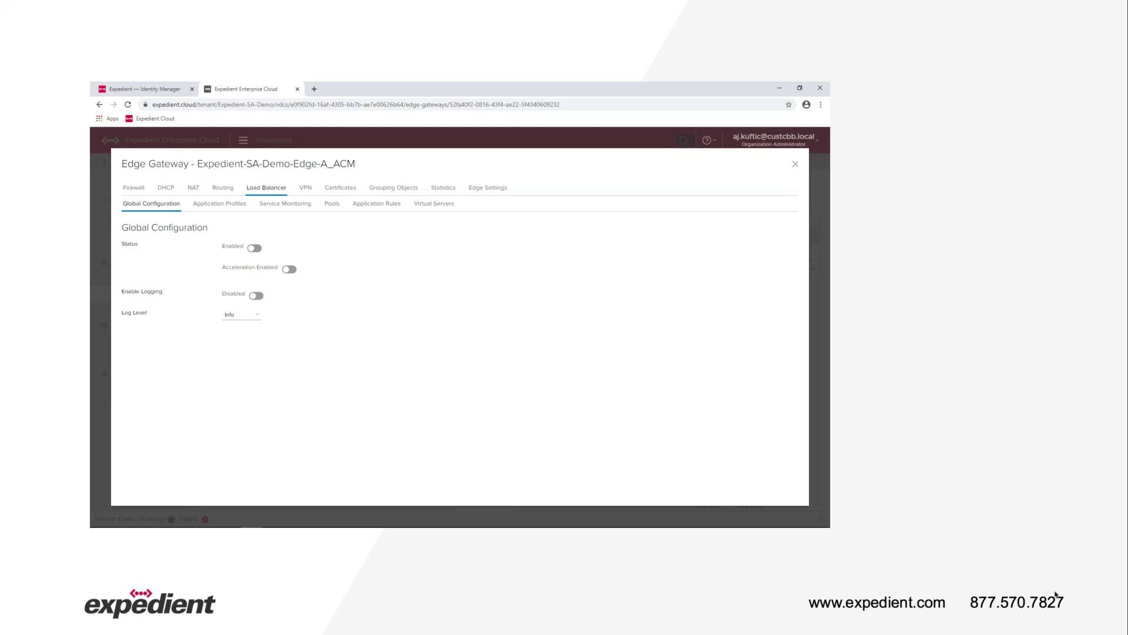
{"action": "key", "text": "Escape"}
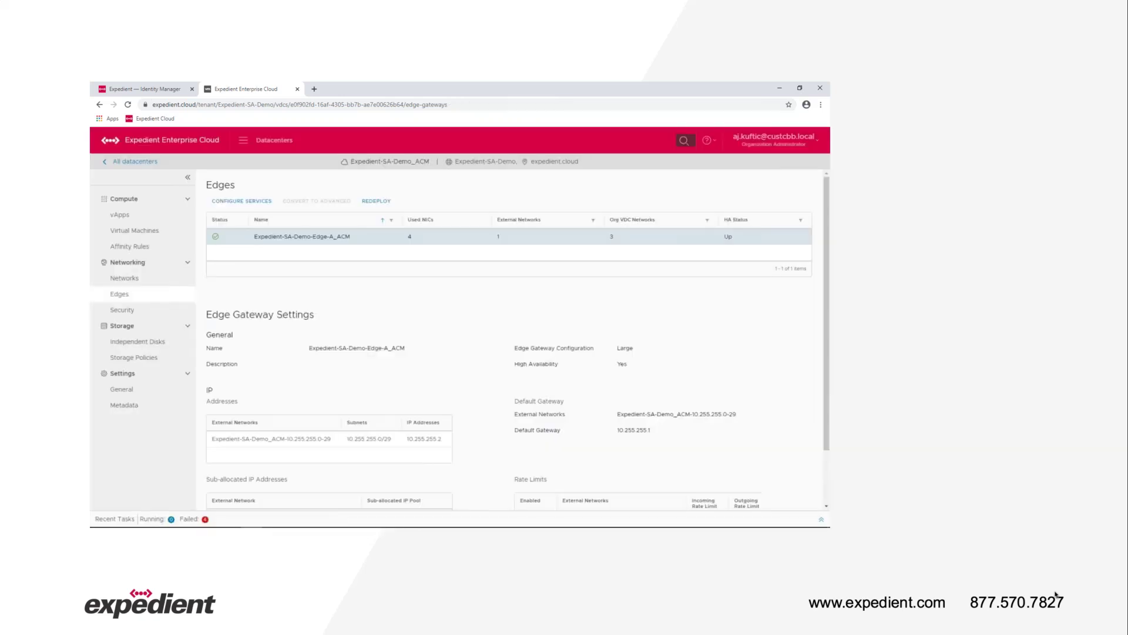
Power on the AJK-WP-DEMO vApp in the Expedient-SA-Demo_ACM datacenter.
{"action": "left_click", "coordinate": [119, 215]}
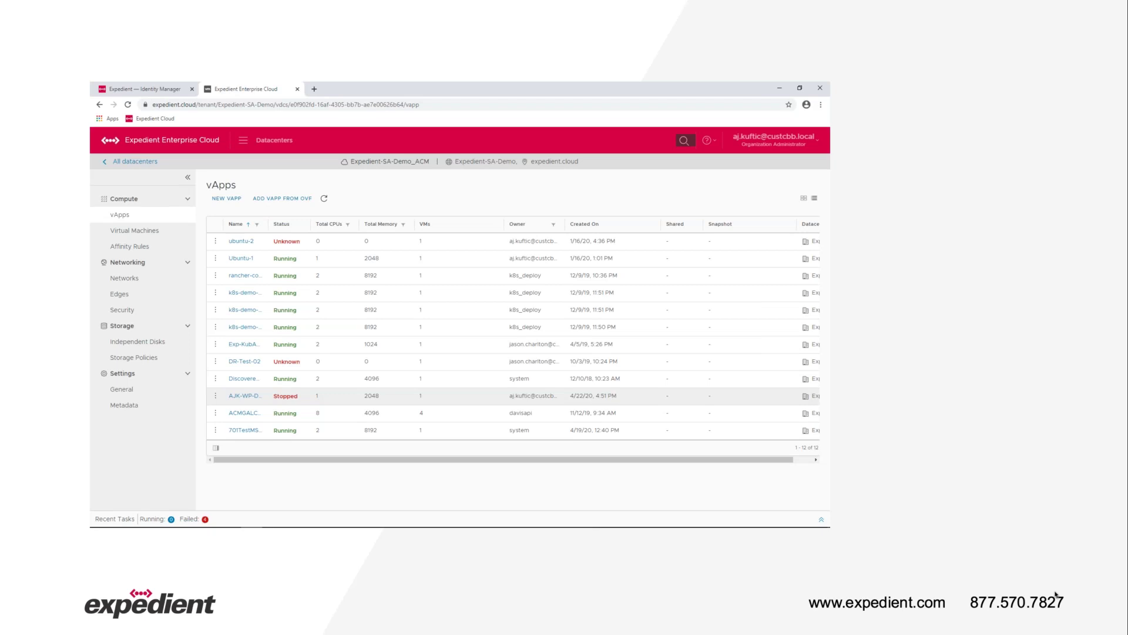
{"action": "left_click", "coordinate": [215, 396]}
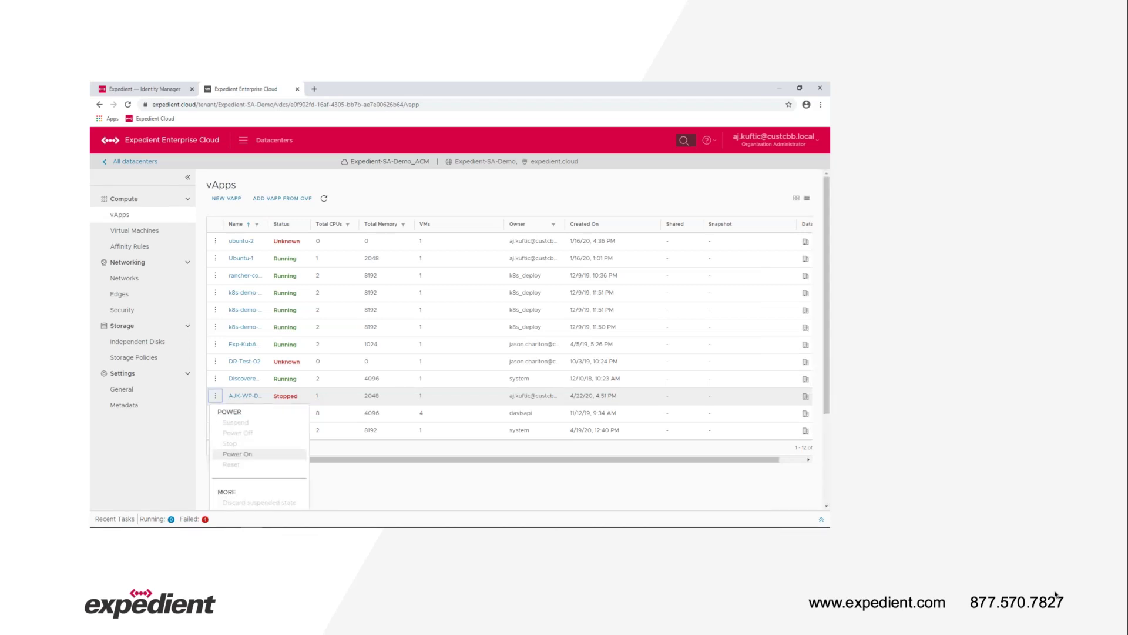
{"action": "left_click", "coordinate": [237, 454]}
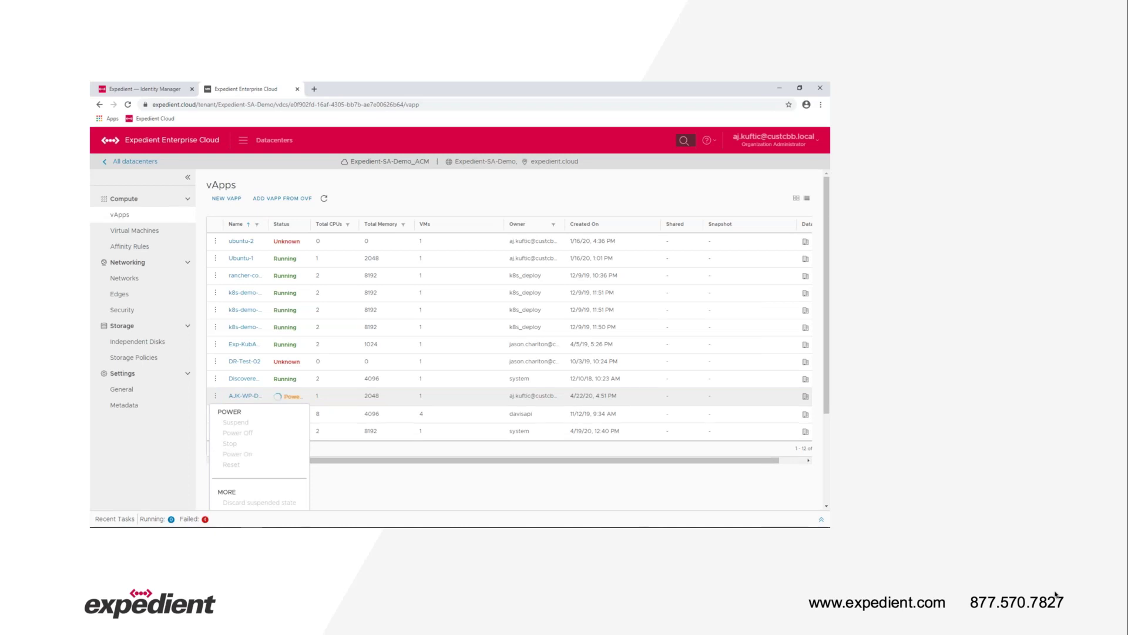
Check the WordPress virtual machine of the AJK-WP-DEMO vApp in its web console, and close the console.
{"action": "left_click", "coordinate": [245, 399]}
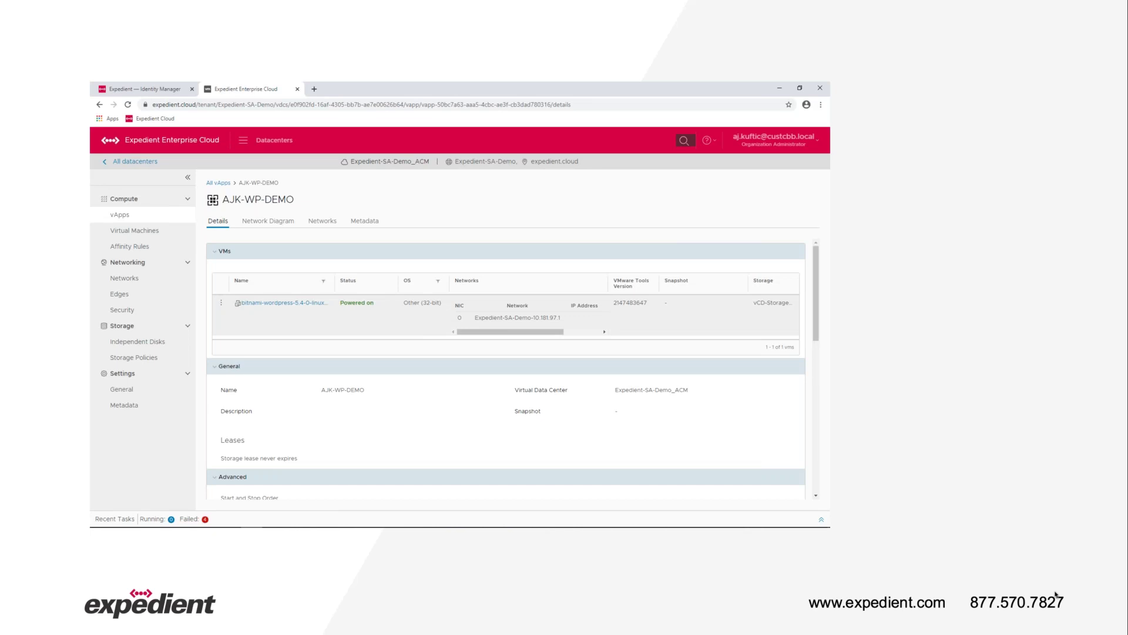
{"action": "left_click", "coordinate": [221, 303]}
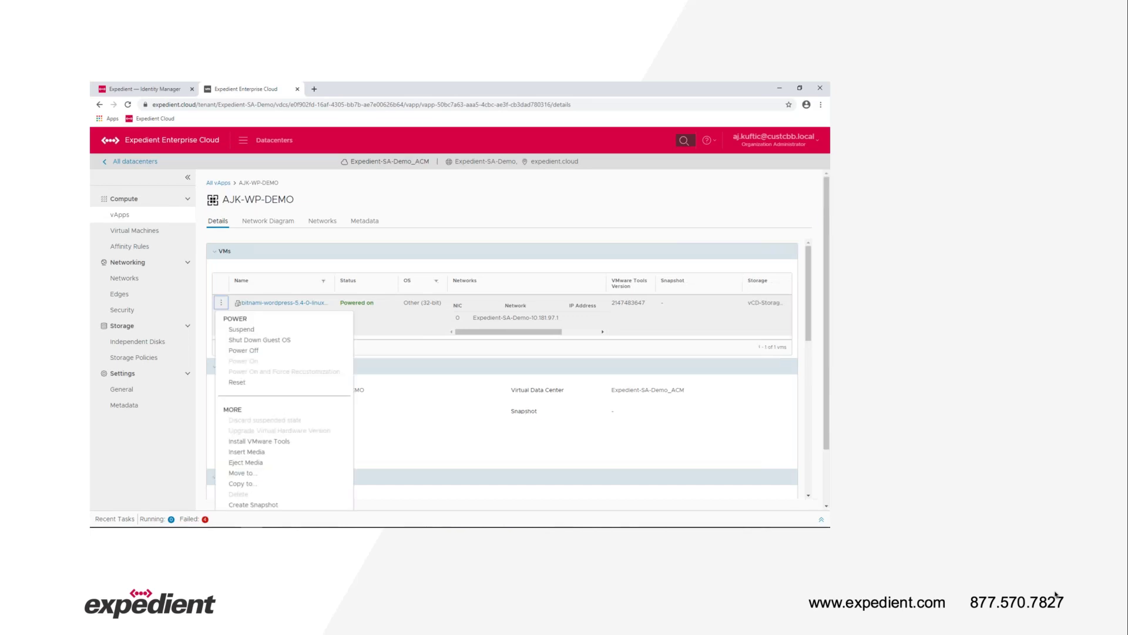
{"action": "scroll", "coordinate": [282, 464], "scroll_direction": "down", "scroll_amount": 2}
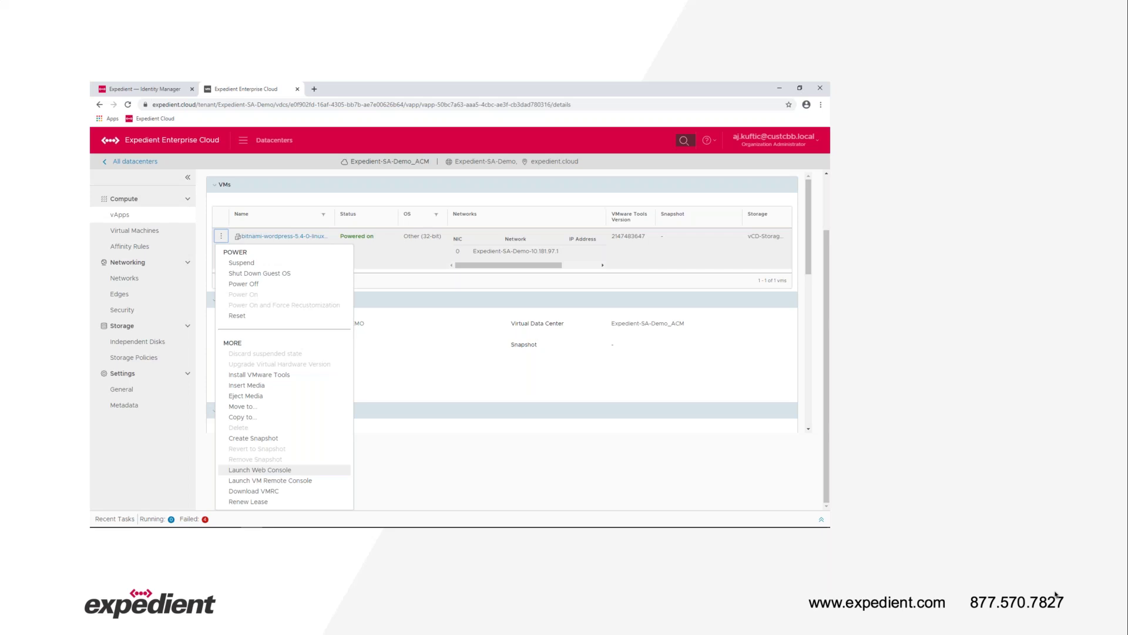
{"action": "left_click", "coordinate": [260, 469]}
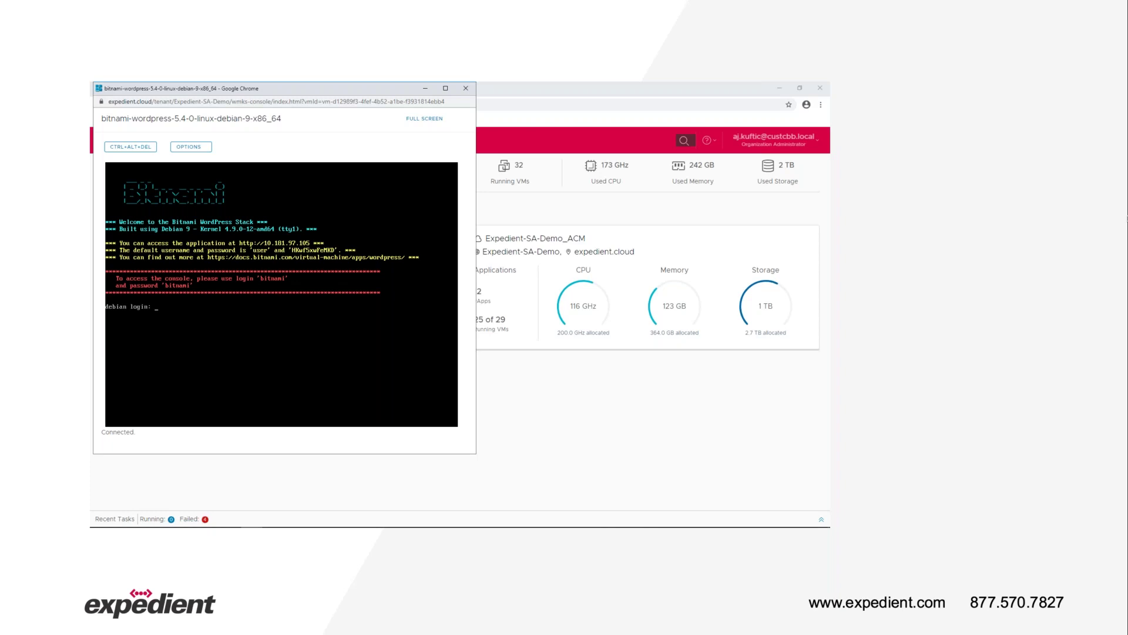
{"action": "key", "text": "ctrl+w"}
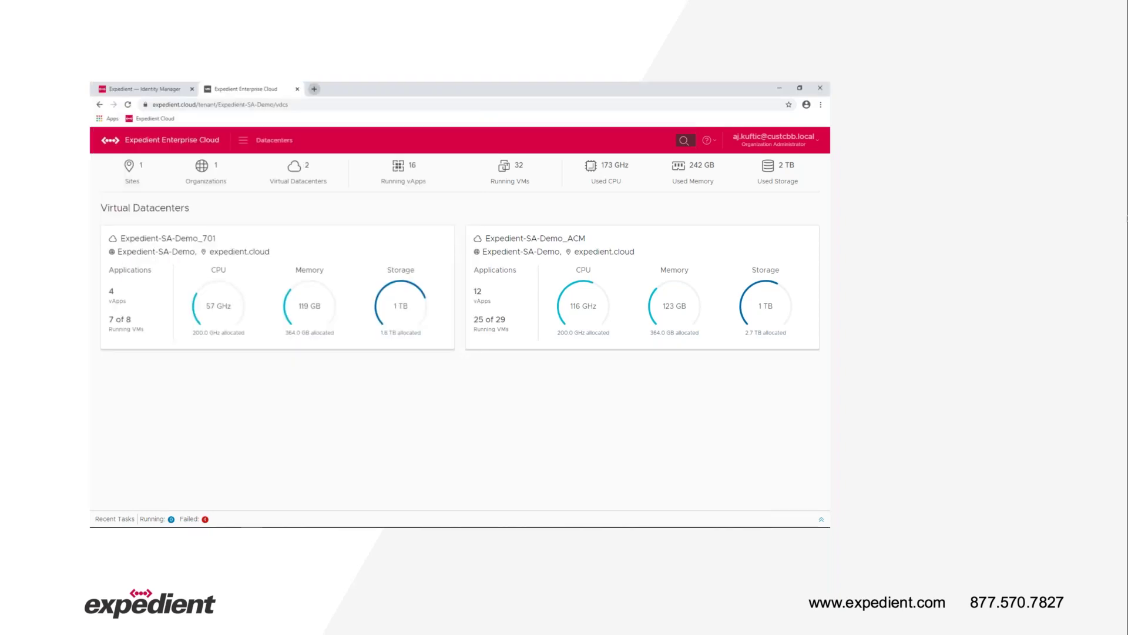
Open the deployed WordPress site at 10.181.97.105 in a new browser tab.
{"action": "left_click", "coordinate": [314, 89]}
{"action": "type", "text": "10.181.97.105"}
{"action": "key", "text": "Return"}
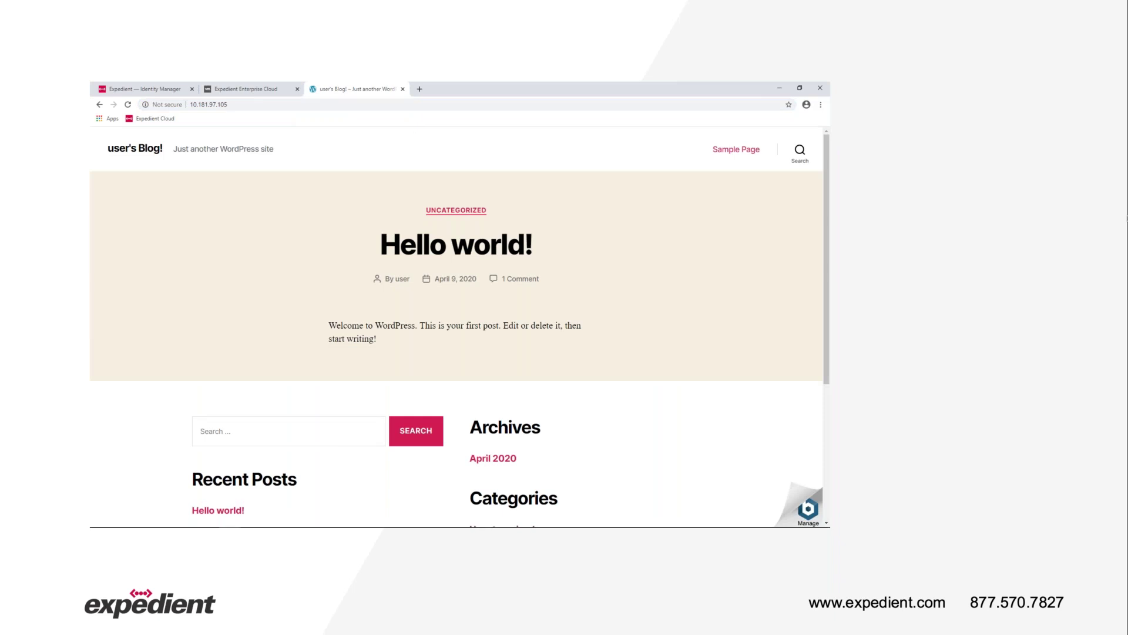
Return to Expedient Enterprise Cloud and view the Organization Overview dashboard in Operations Manager.
{"action": "key", "text": "ctrl+shift+Tab"}
{"action": "left_click", "coordinate": [265, 139]}
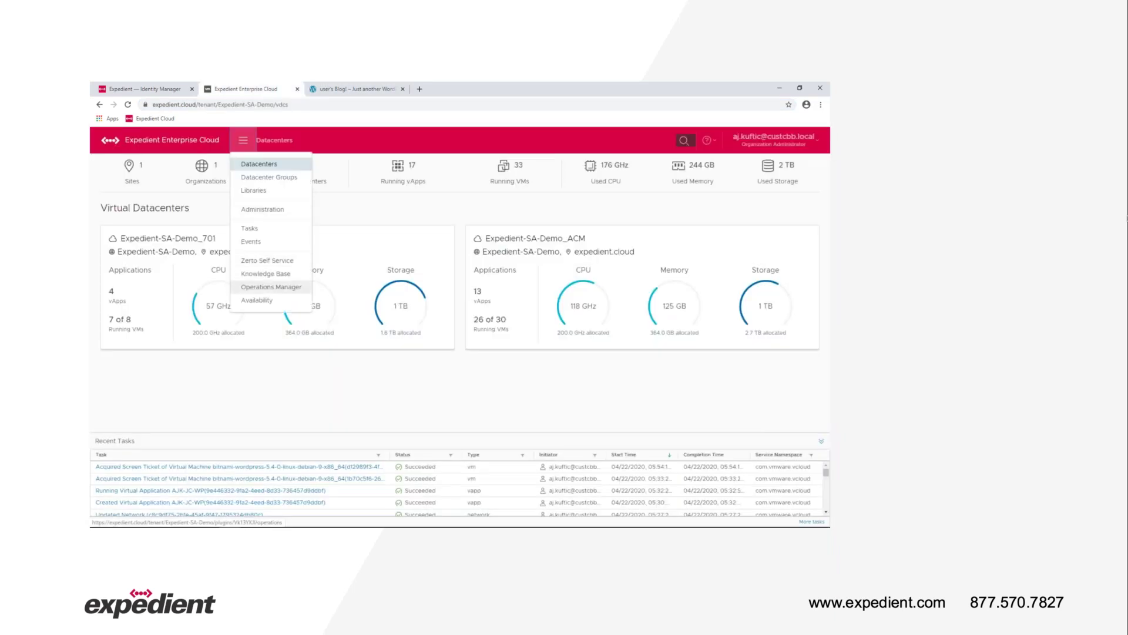
{"action": "left_click", "coordinate": [270, 284]}
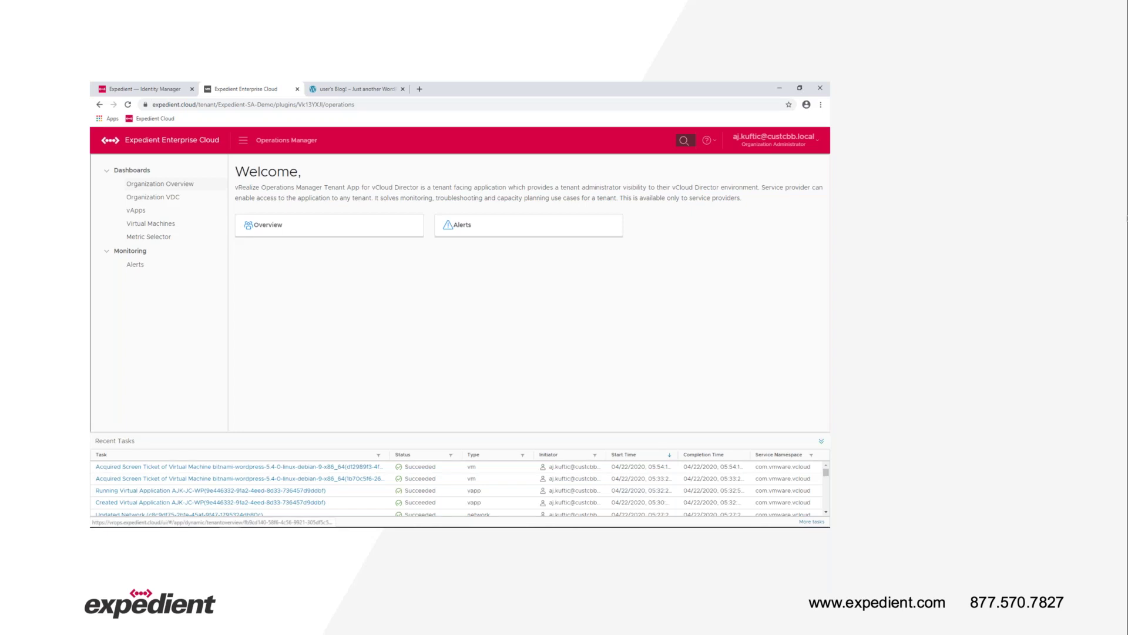
{"action": "left_click", "coordinate": [160, 183]}
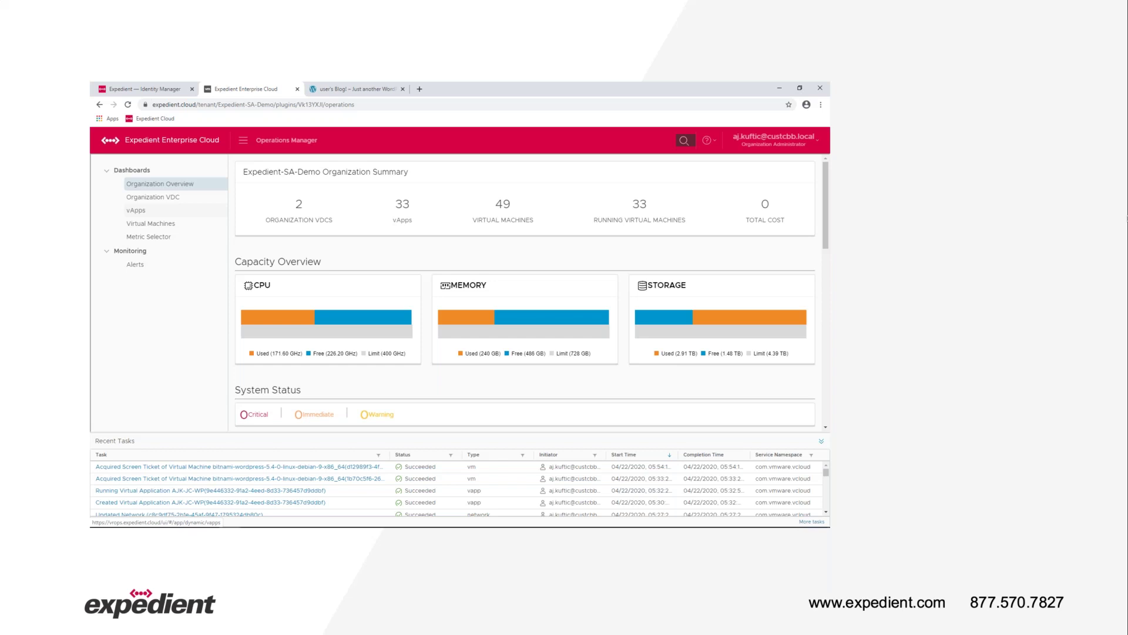
Examine the CPU, memory, storage and network information of the virtual machine in the Ubuntu-1 vApp.
{"action": "left_click", "coordinate": [136, 210]}
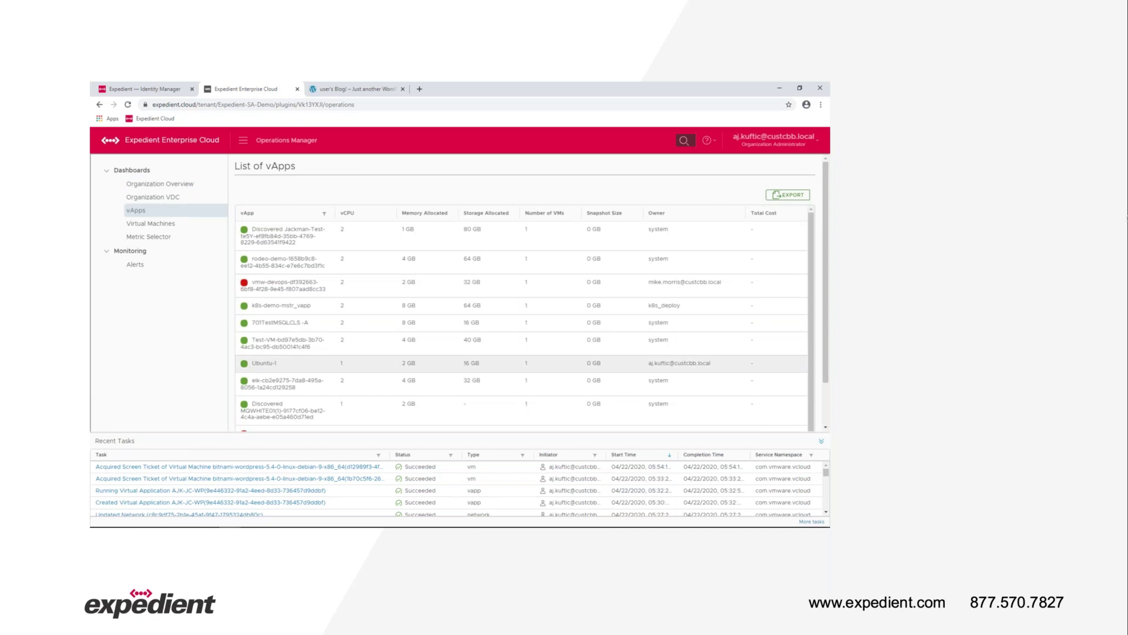
{"action": "left_click", "coordinate": [263, 363]}
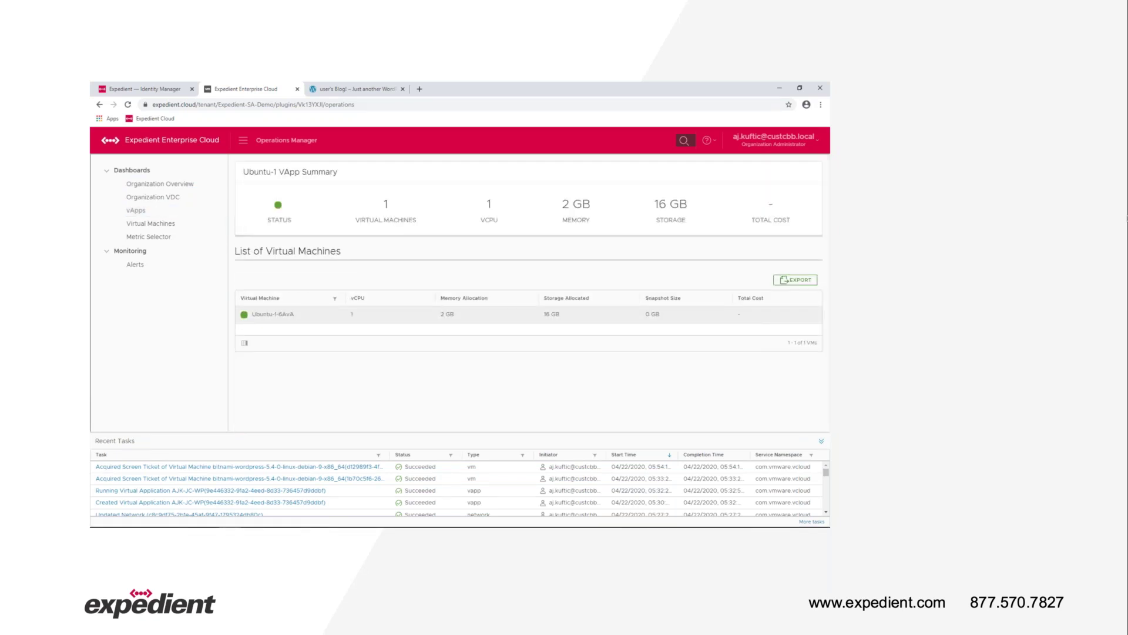
{"action": "left_click", "coordinate": [273, 314]}
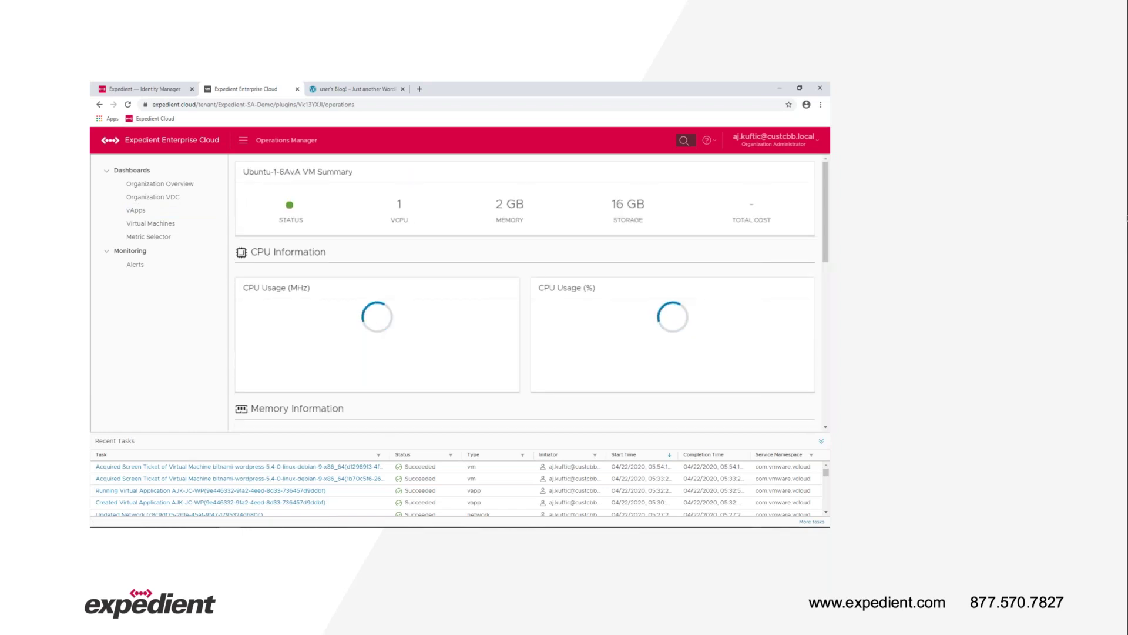
{"action": "scroll", "coordinate": [525, 293], "scroll_direction": "down", "scroll_amount": 5}
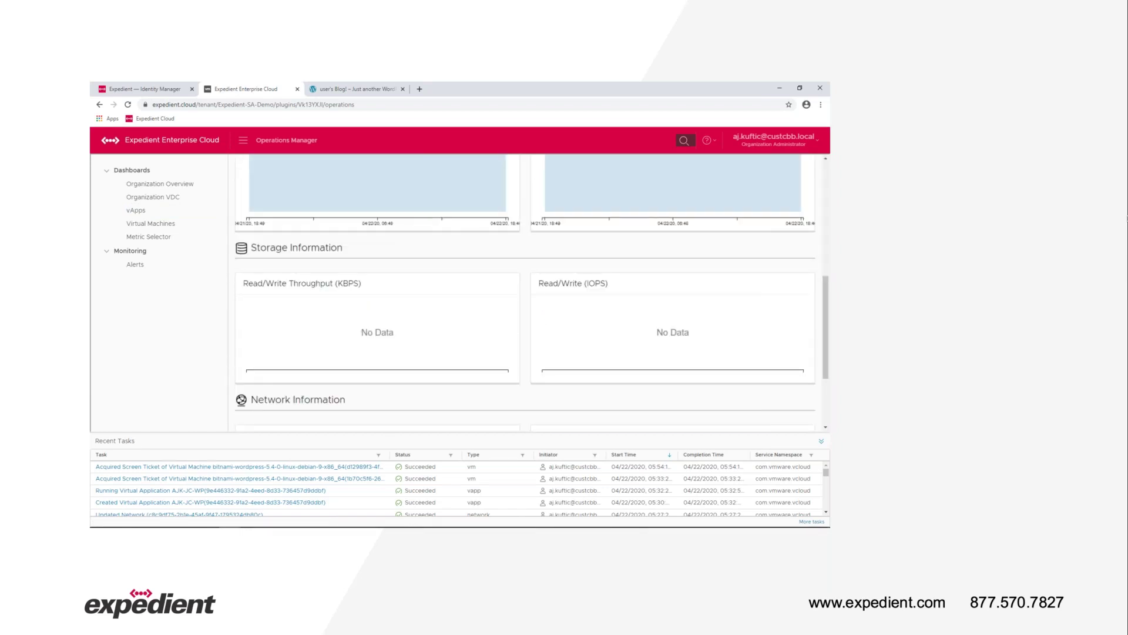
{"action": "scroll", "coordinate": [524, 294], "scroll_direction": "up", "scroll_amount": 5}
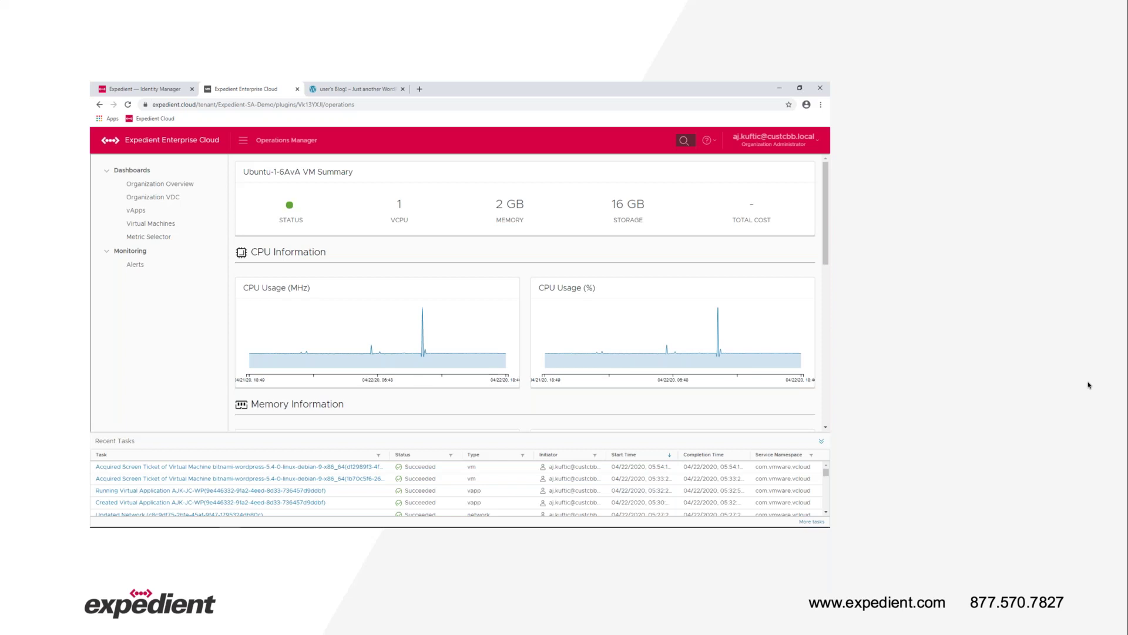
Assign the second listed bitnami-wordpress-5.4-0-linux-debian-9-x86_64 virtual machine to the Linux Web Servers Tag in the Expedient-SA-Demo_ACM datacenter.
{"action": "left_click", "coordinate": [243, 140]}
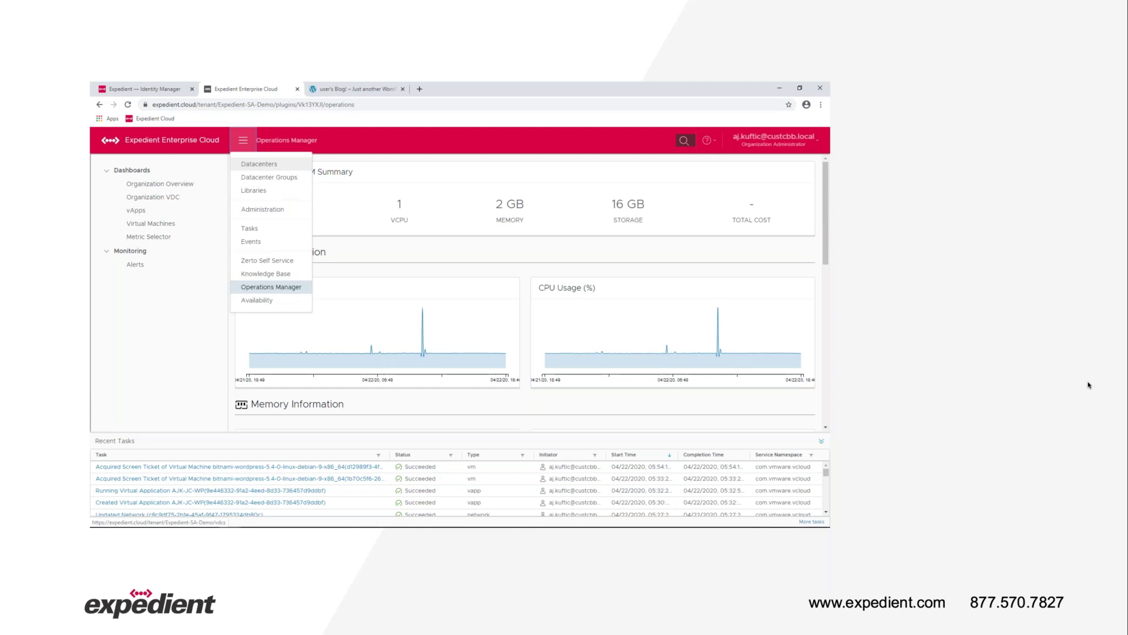
{"action": "left_click", "coordinate": [258, 164]}
{"action": "left_click", "coordinate": [642, 288]}
{"action": "left_click", "coordinate": [122, 310]}
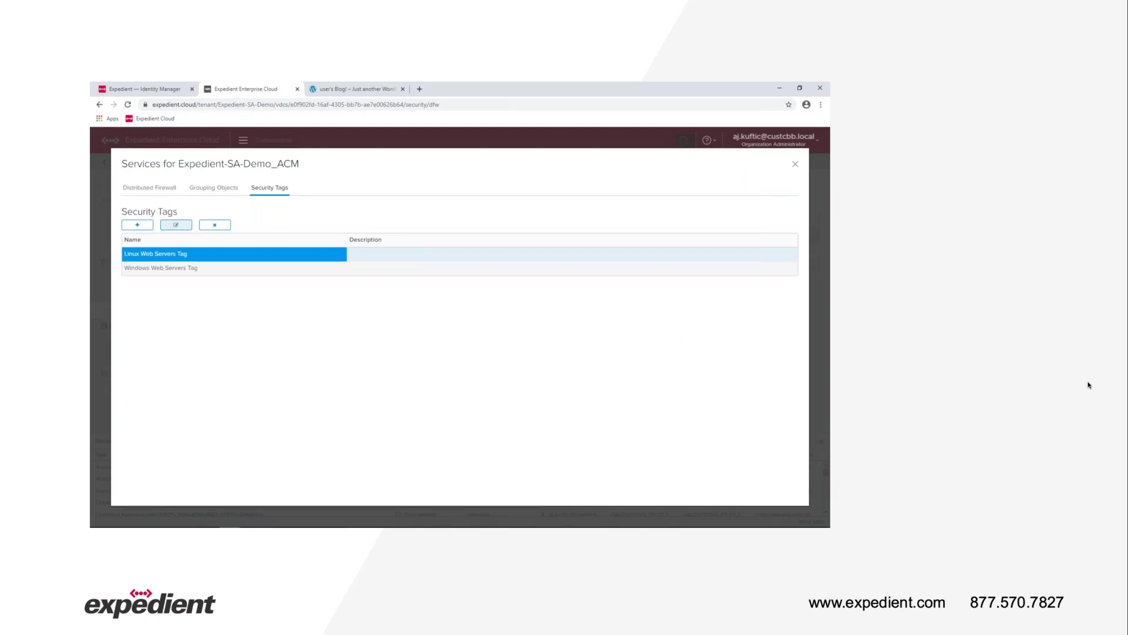
{"action": "left_click", "coordinate": [176, 225]}
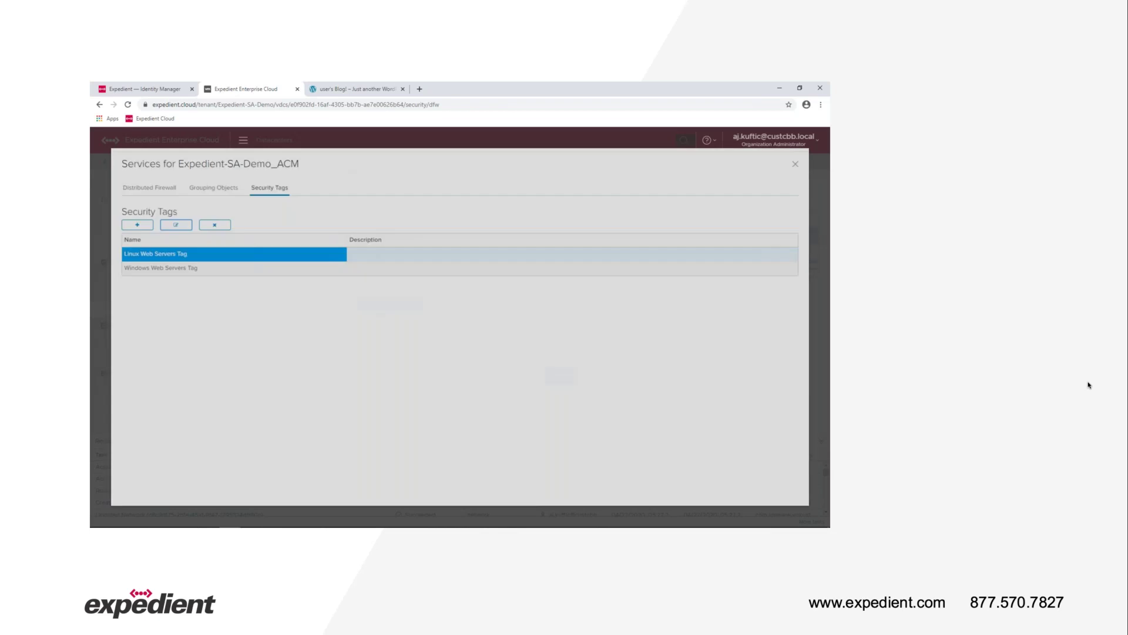
{"action": "type", "text": "bit"}
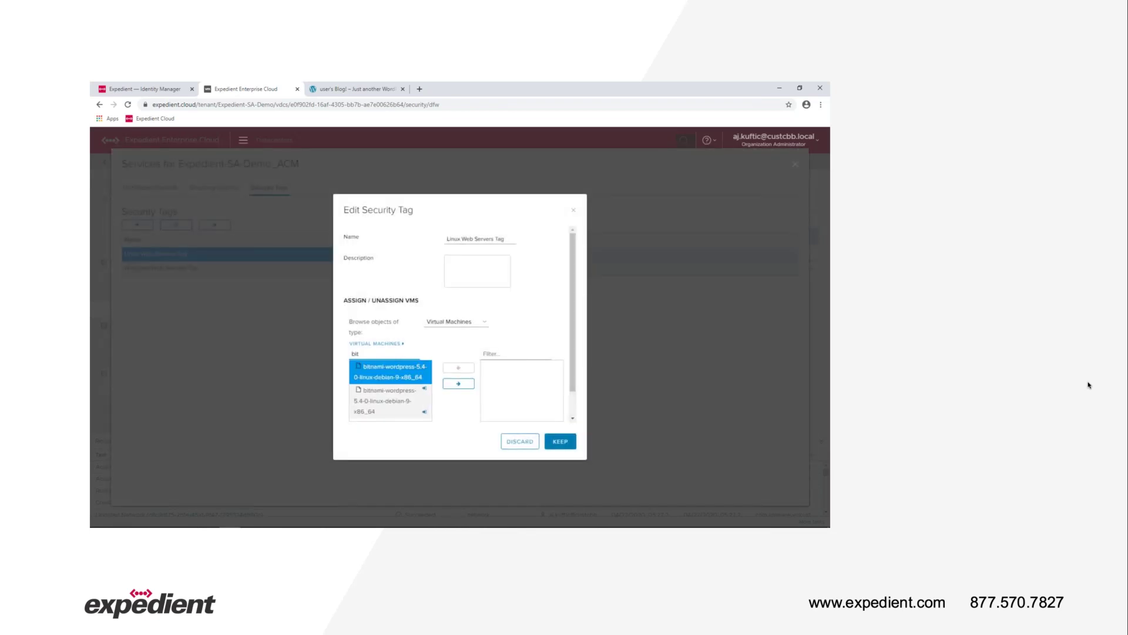
{"action": "key", "text": "Down"}
{"action": "key", "text": "Return"}
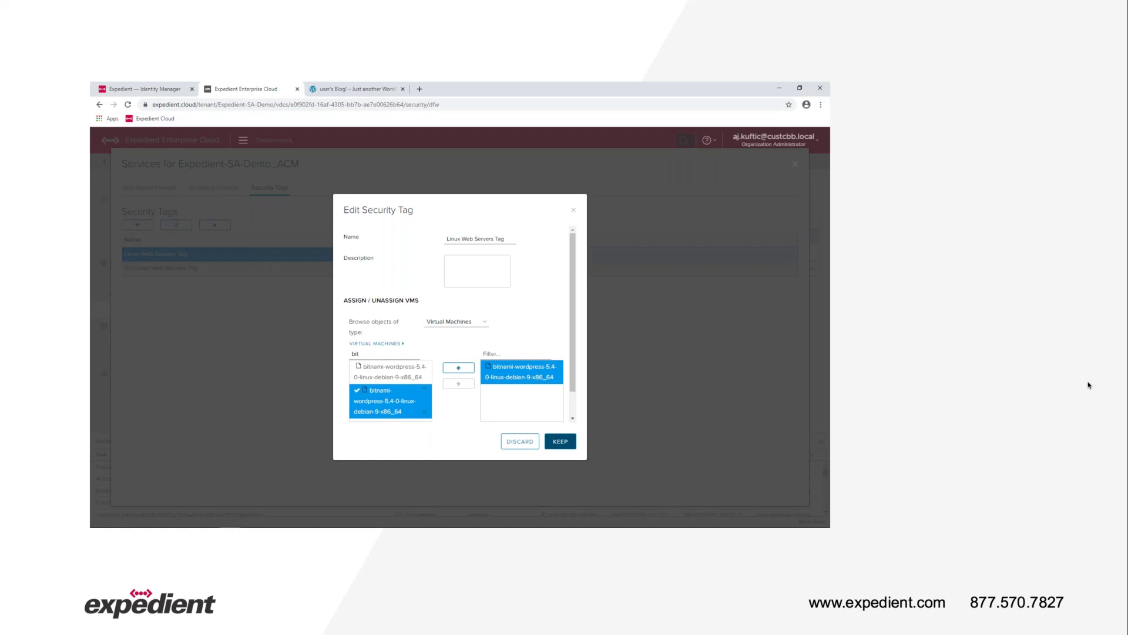
{"action": "key", "text": "Return"}
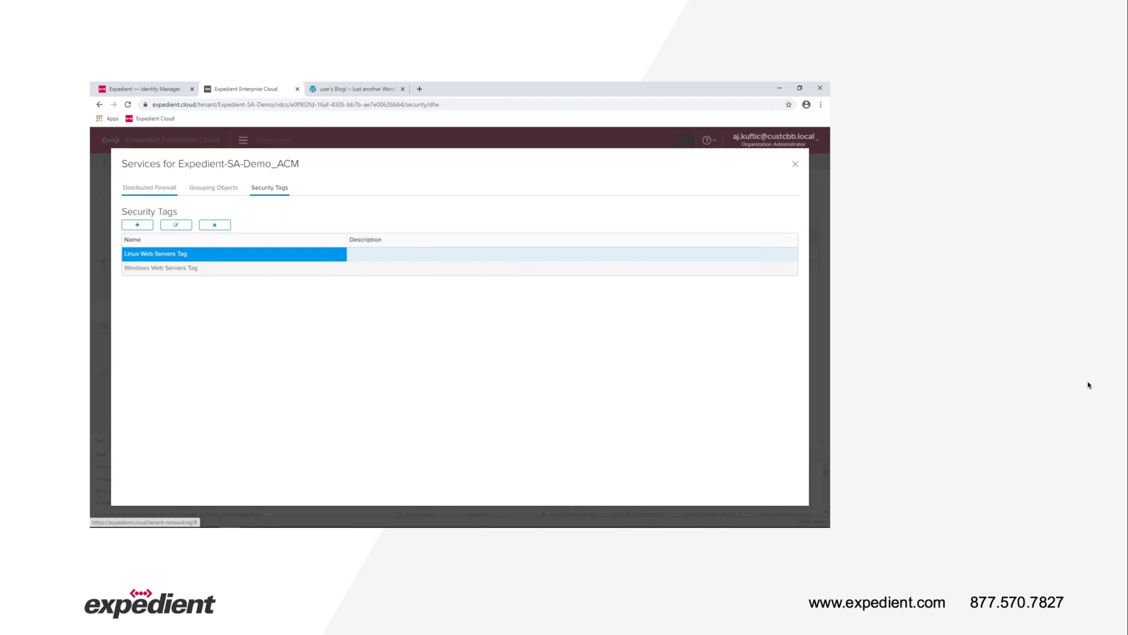
Show the distributed firewall rules and start a continuous ping of 10.181.97.105 from a command prompt.
{"action": "left_click", "coordinate": [149, 188]}
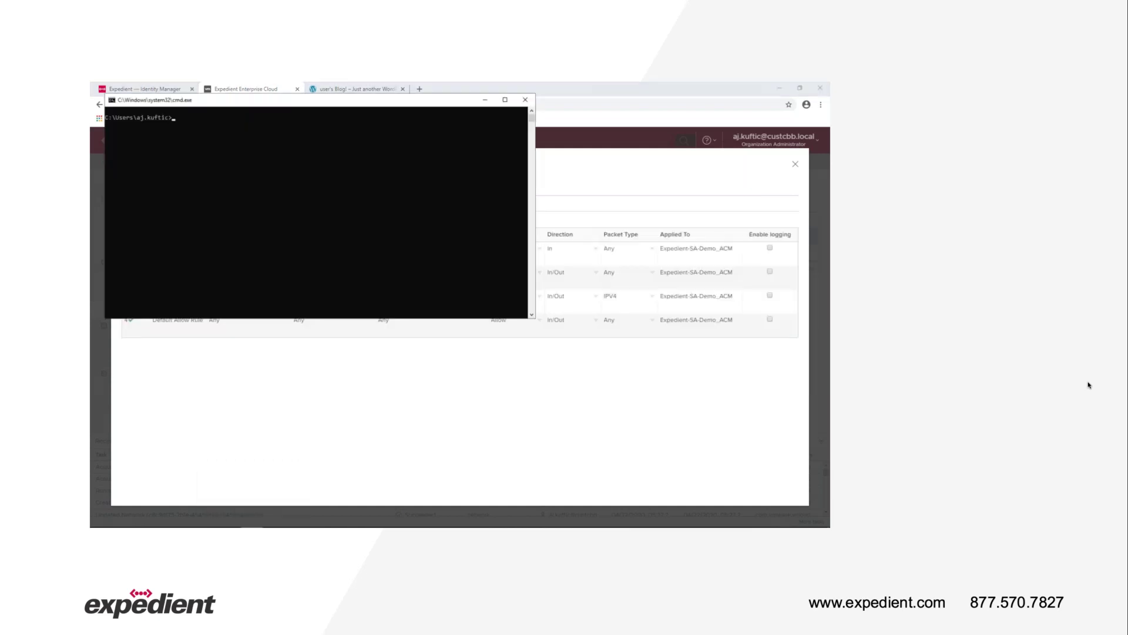
{"action": "type", "text": "ping 10.181.97.105 -t"}
{"action": "key", "text": "Return"}
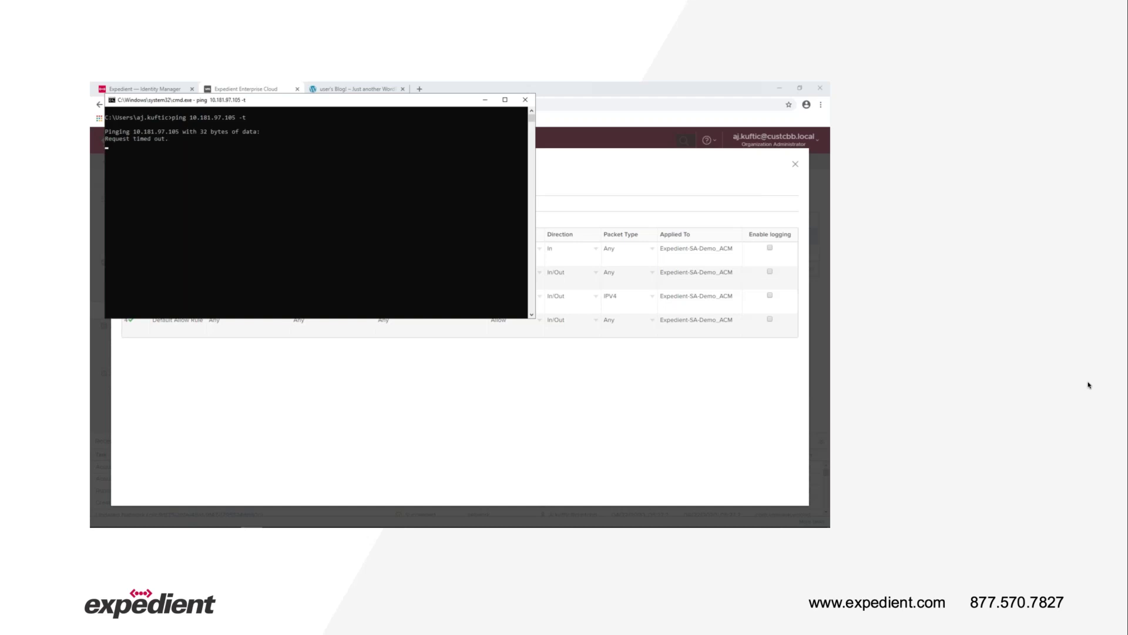
Move the Block Ping rule below the Allow Ping rule in the distributed firewall and save the change.
{"action": "key", "text": "alt+Tab"}
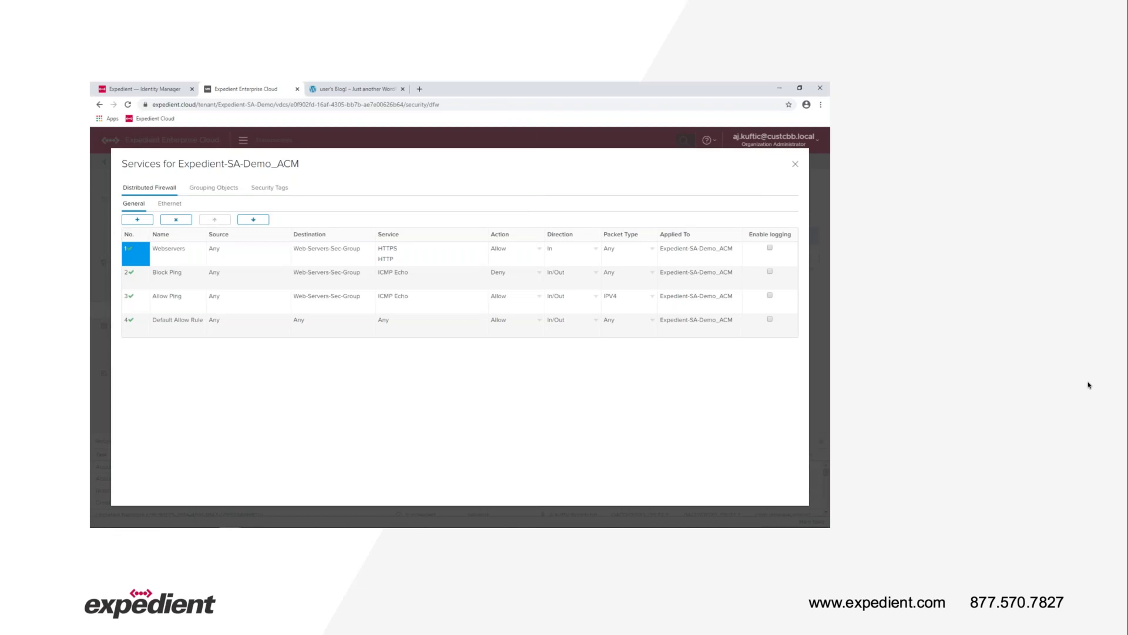
{"action": "left_click", "coordinate": [167, 276]}
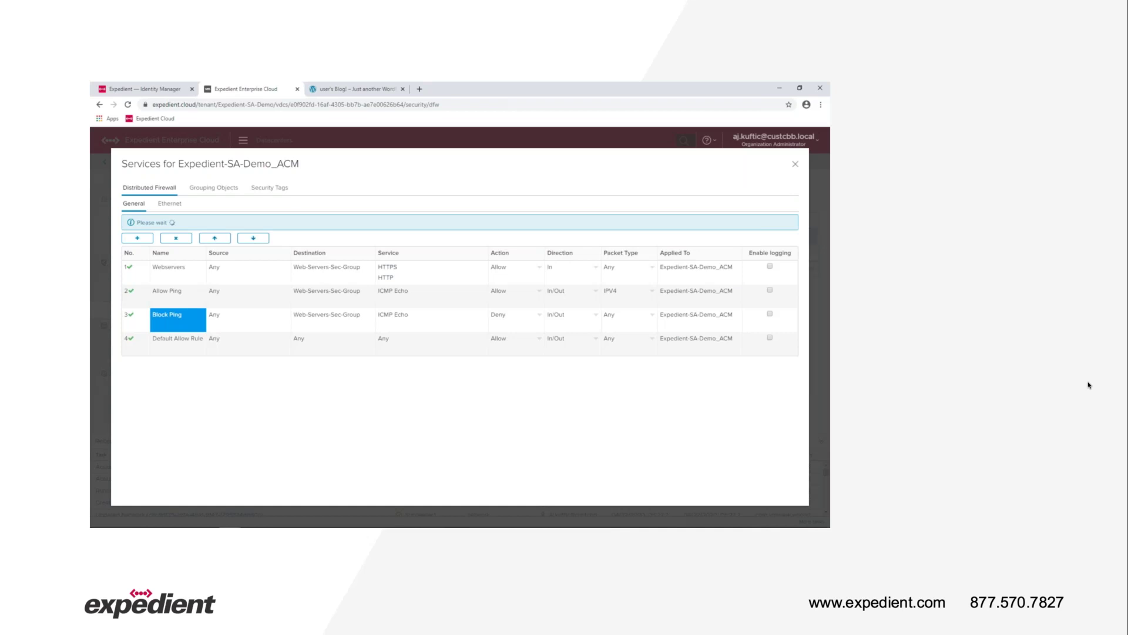
Recheck the continuous ping of 10.181.97.105 in the command prompt, stop it and return to the firewall rules.
{"action": "mouse_move", "coordinate": [251, 526]}
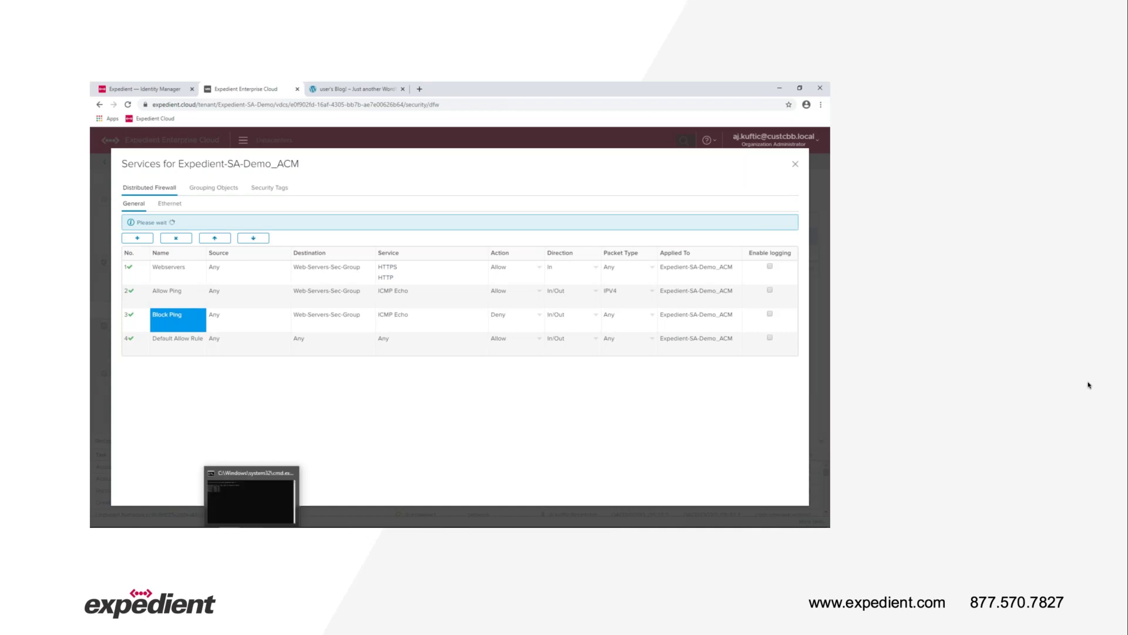
{"action": "left_click", "coordinate": [252, 500]}
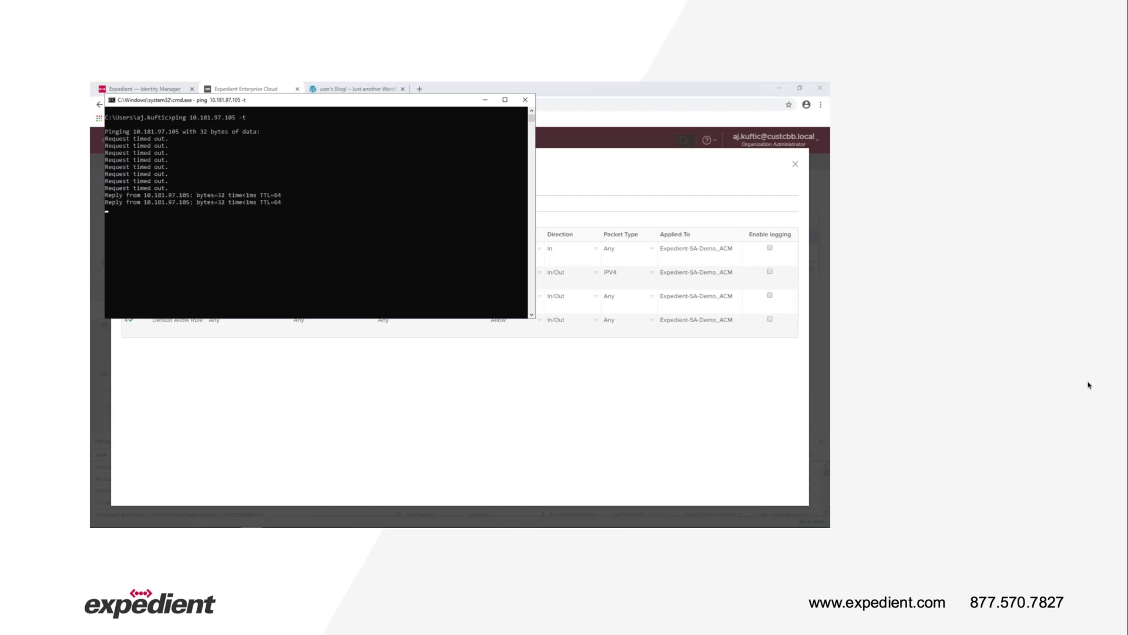
{"action": "key", "text": "ctrl+c"}
{"action": "key", "text": "alt+Tab"}
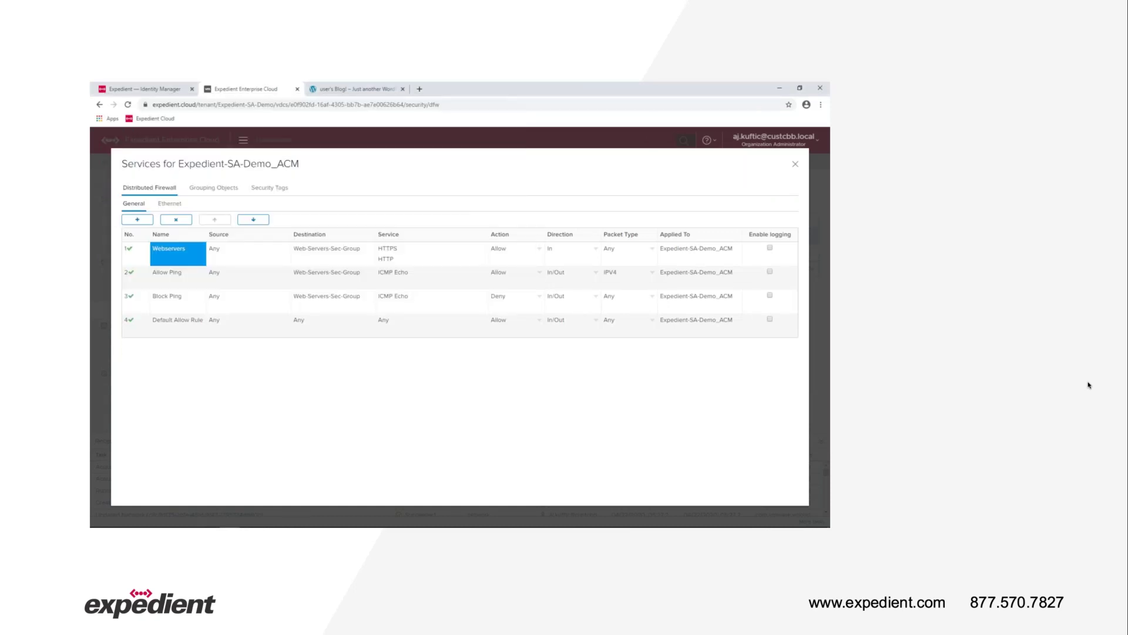
Close the Expedient-SA-Demo_ACM services and return to the overview of virtual datacenters.
{"action": "key", "text": "Tab"}
{"action": "key", "text": "Return"}
{"action": "key", "text": "Return"}
{"action": "key", "text": "Return"}
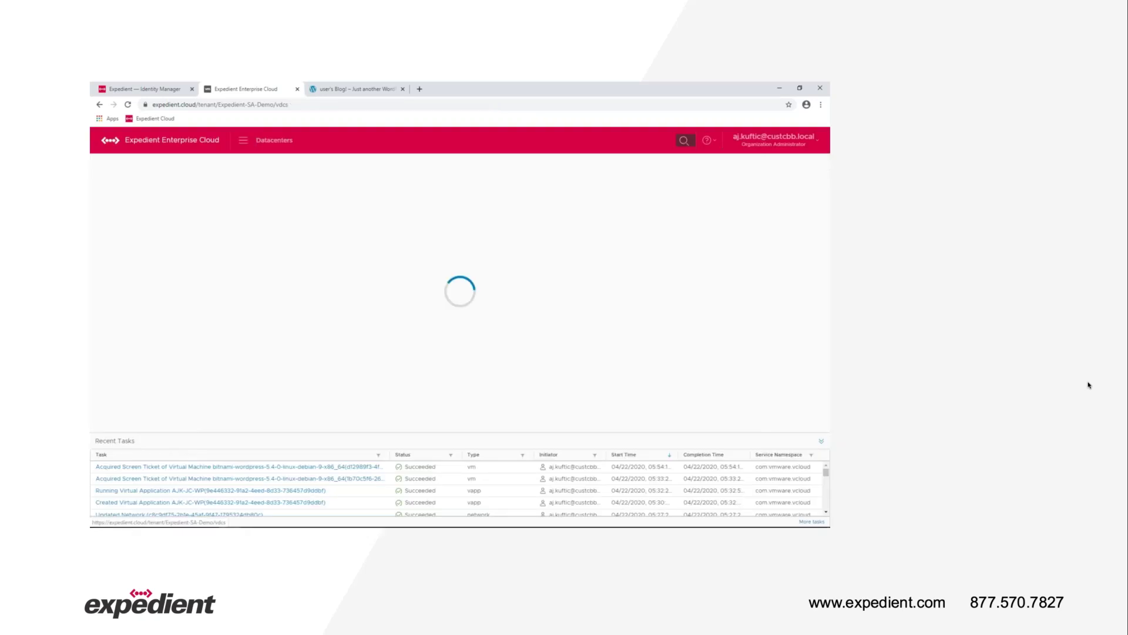
{"action": "key", "text": "Tab"}
{"action": "key", "text": "Tab"}
{"action": "key", "text": "Tab"}
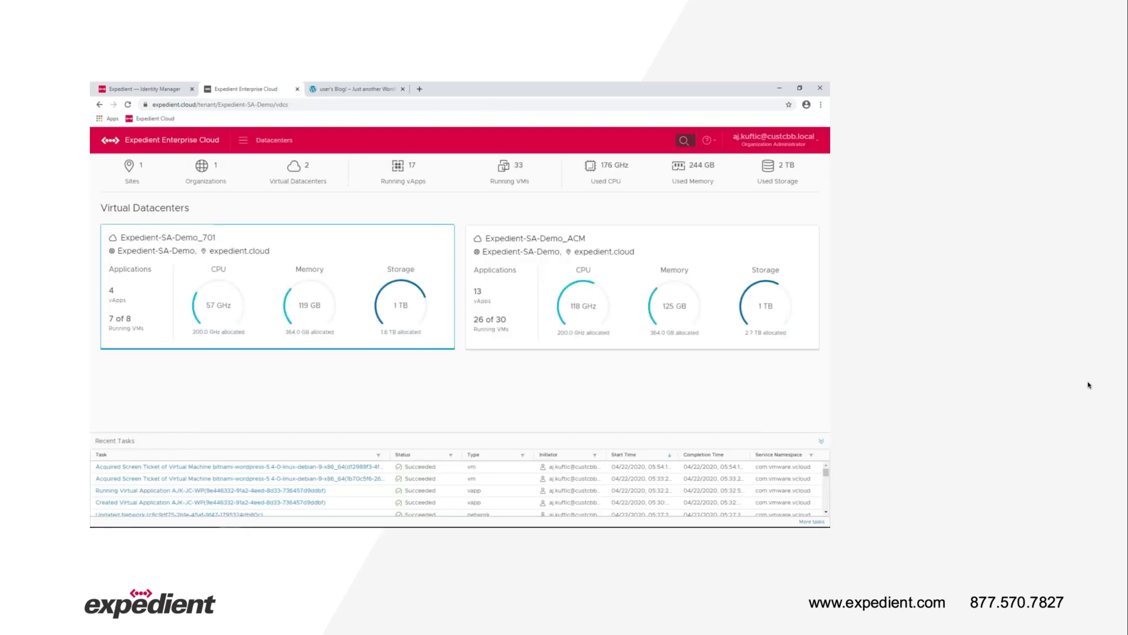